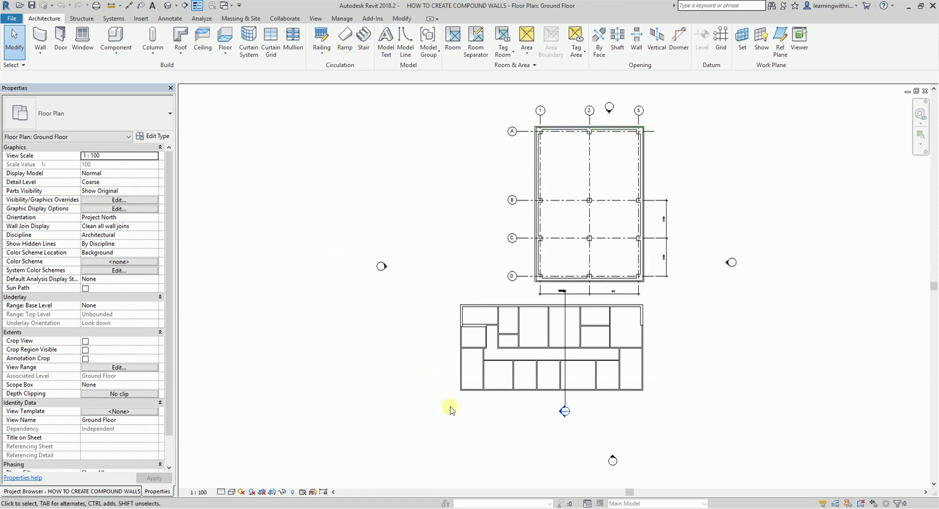
Duplicate the wall type of the lower plan's bottom exterior wall as a new type named EXTERIOR SIDING.
left_click(503, 390)
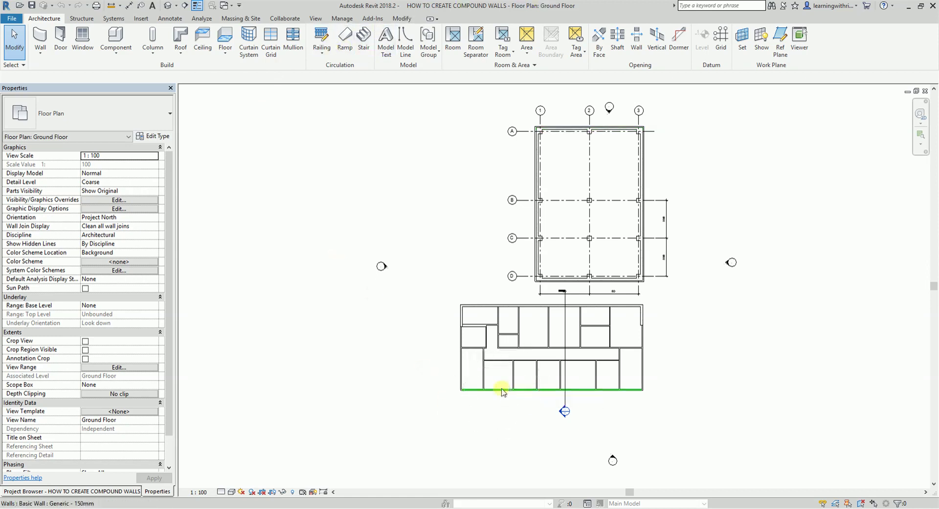
left_click(502, 389)
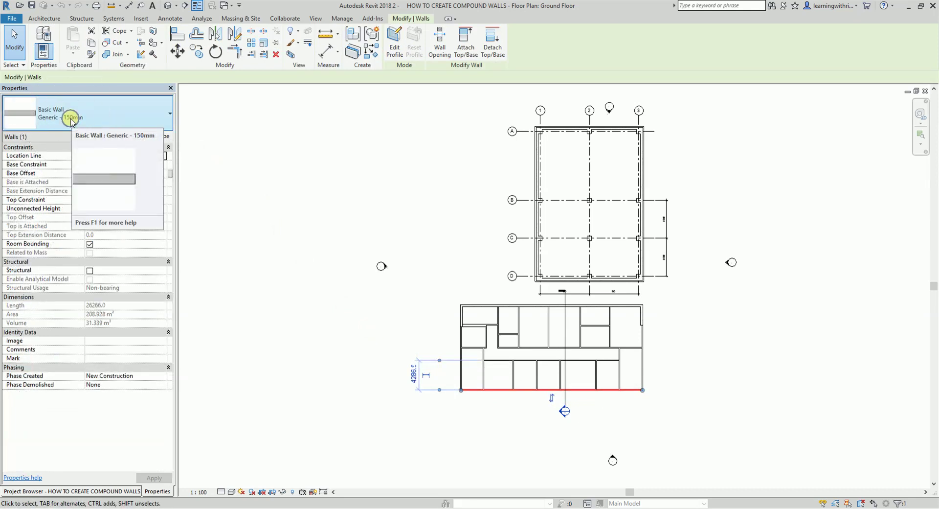
left_click(157, 137)
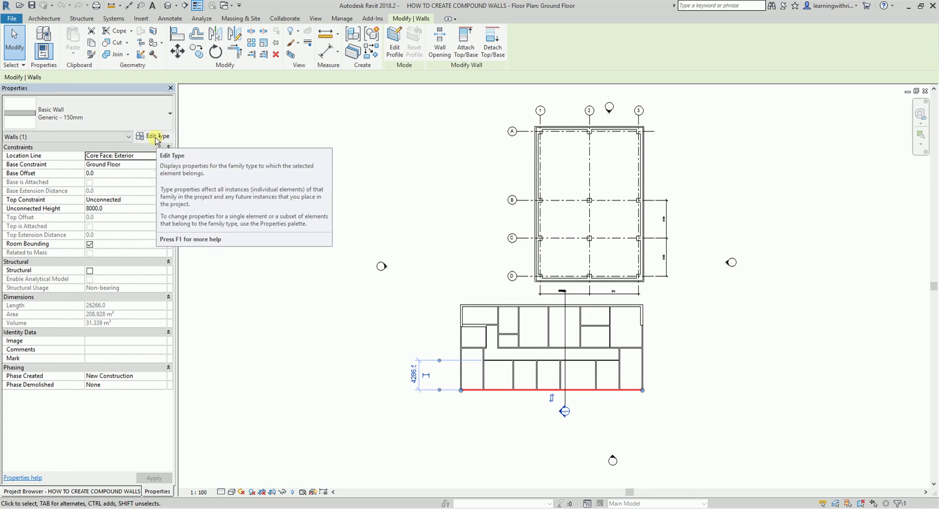
left_click(157, 137)
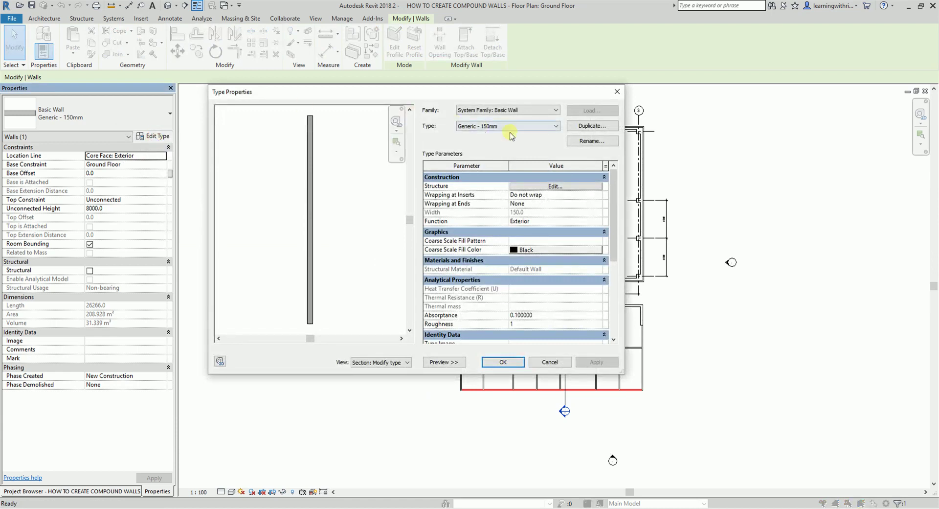
left_click(593, 127)
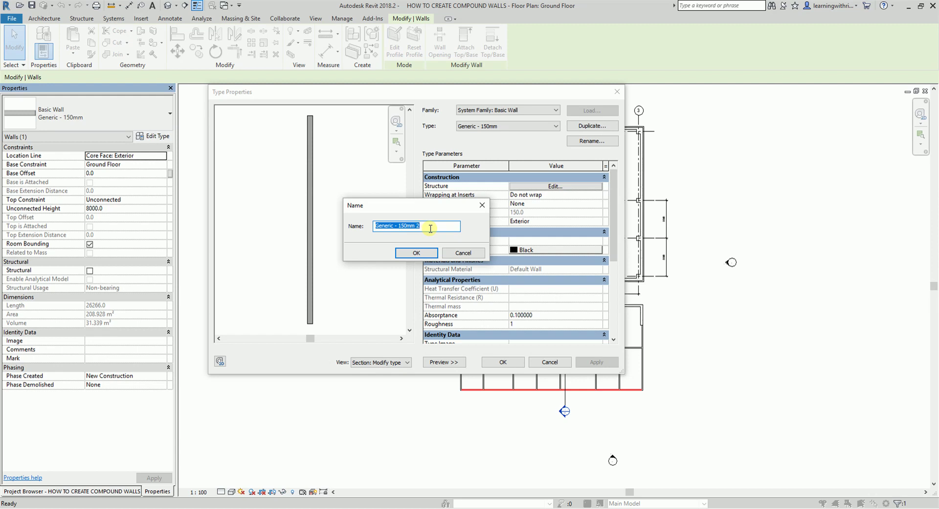
key("BackSpace")
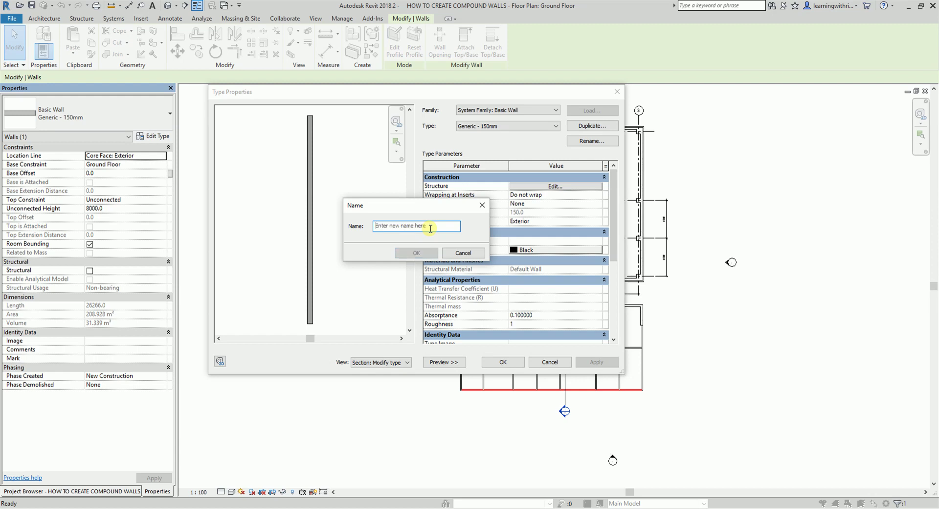
type("EXTER")
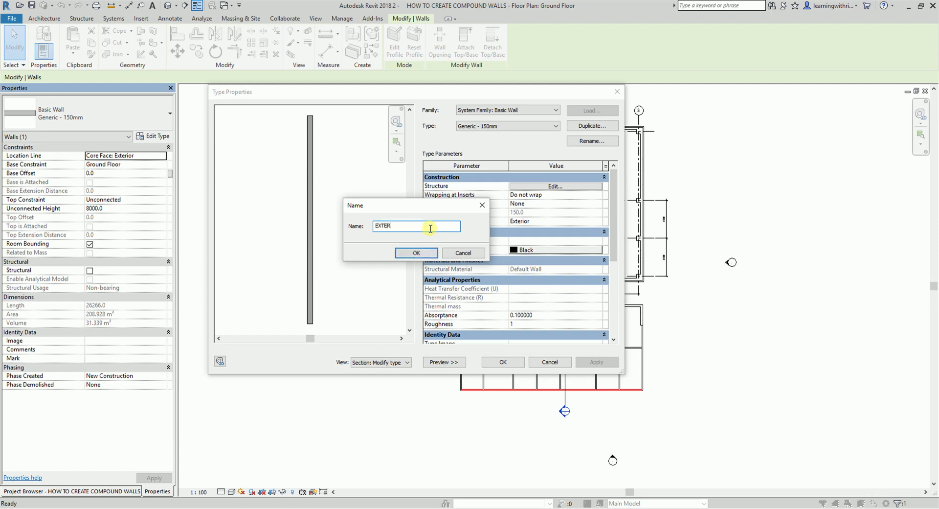
type("IOR SIDING")
left_click(417, 253)
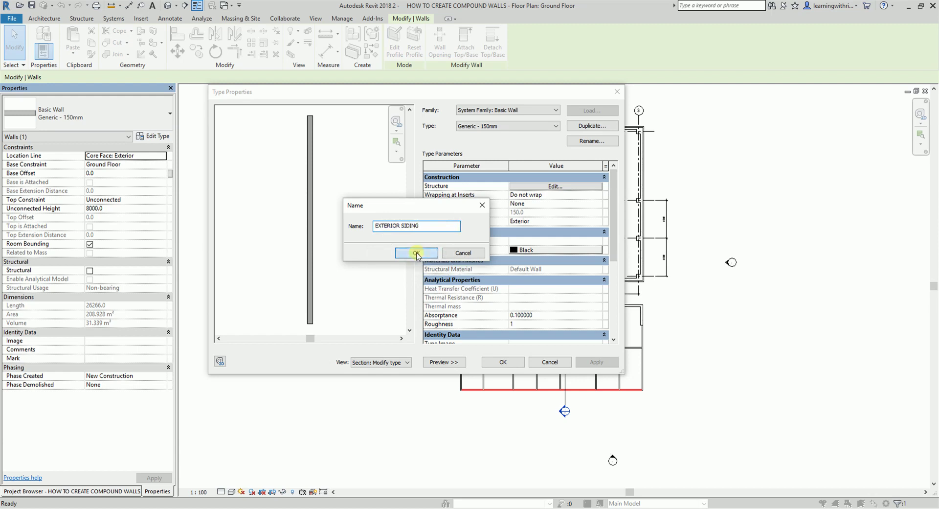
left_click(417, 254)
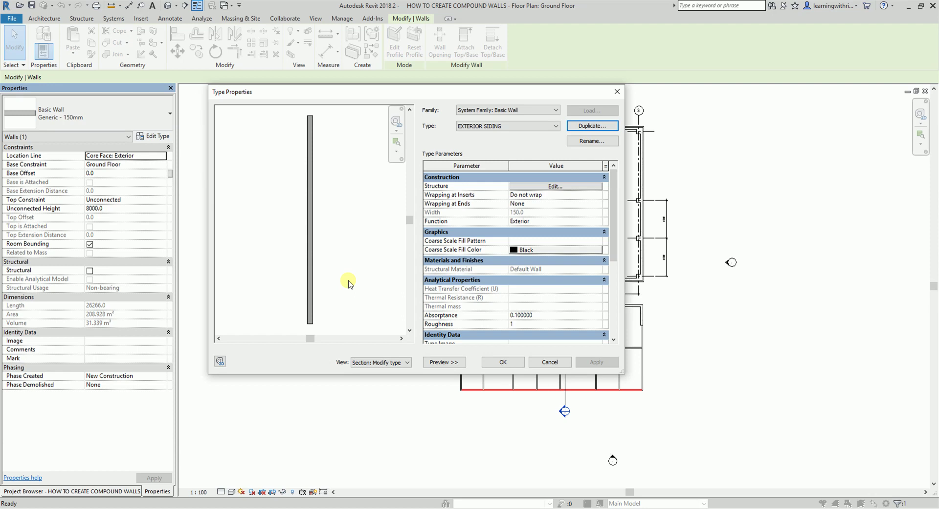
Examine the wall type preview up close, comparing the floor plan view with the section view.
scroll(307, 233, "up", 3)
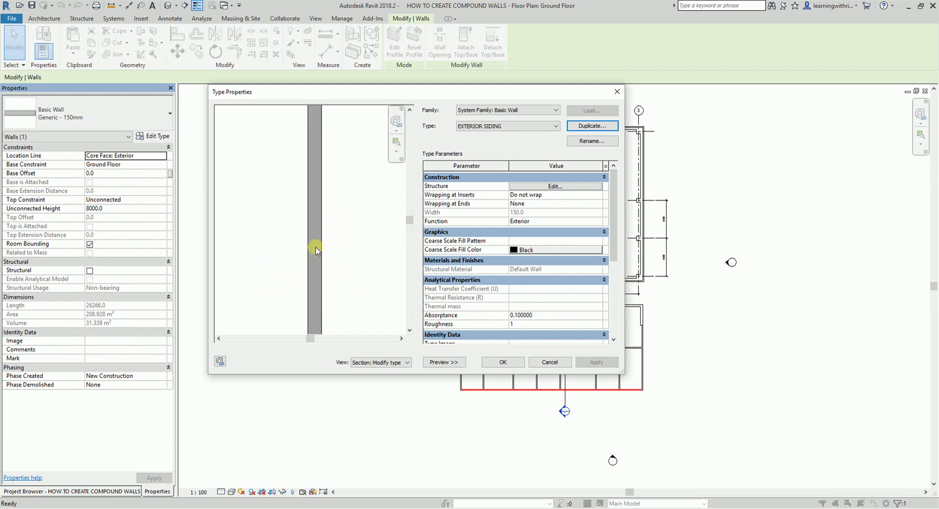
scroll(310, 234, "down", 2)
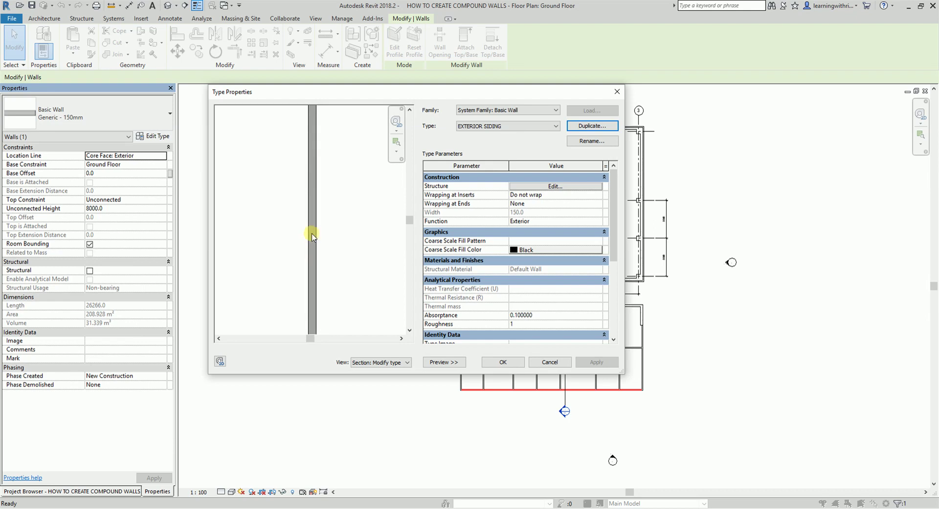
scroll(311, 236, "down", 2)
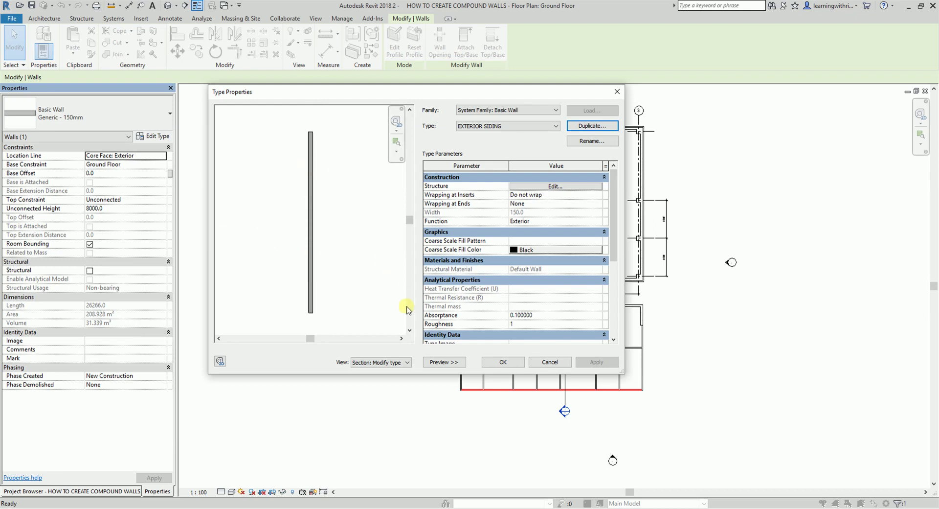
left_click(448, 363)
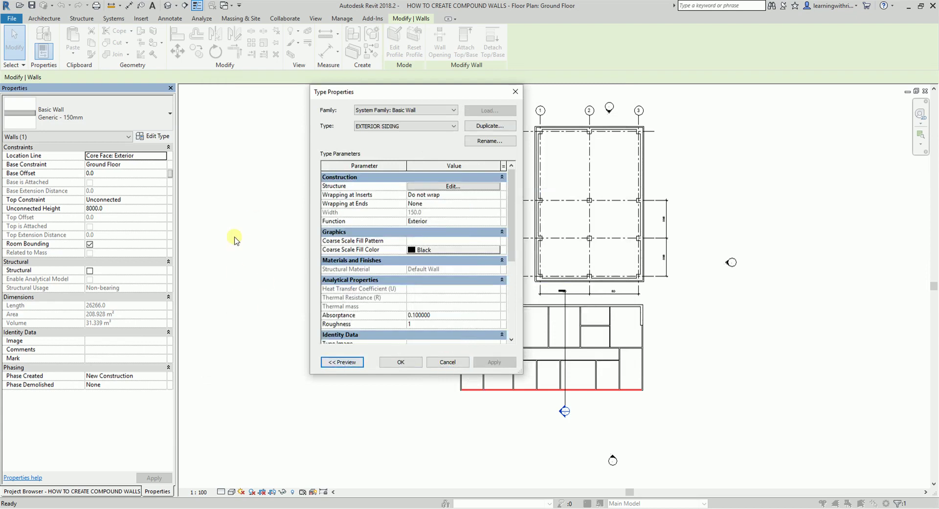
left_click(341, 363)
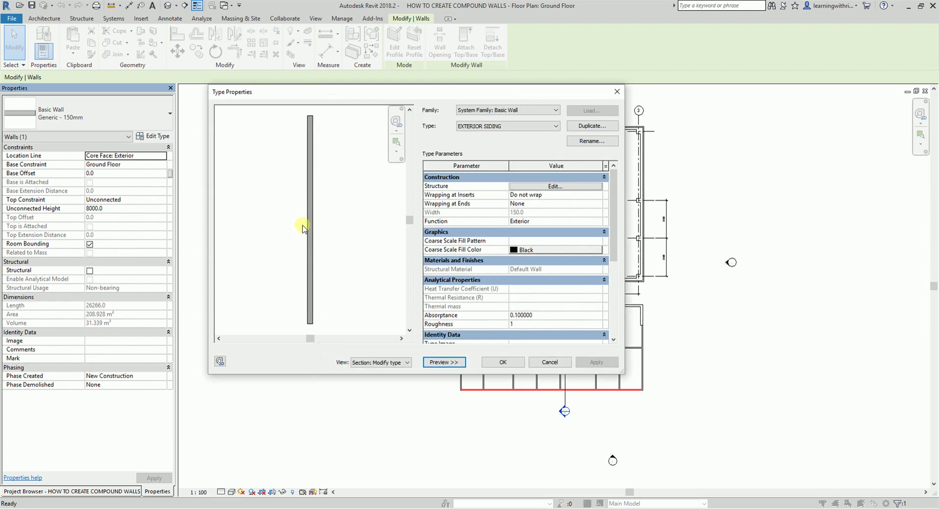
left_click(362, 363)
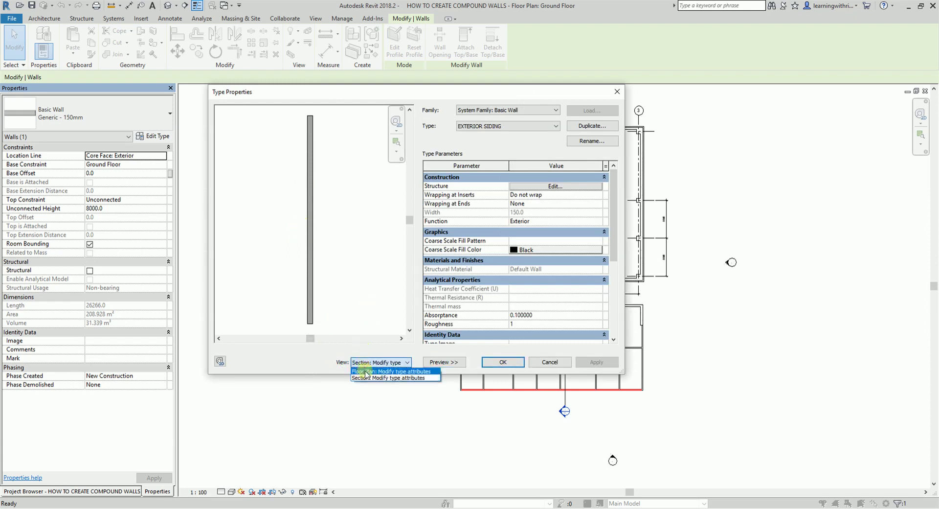
left_click(364, 372)
left_click(364, 363)
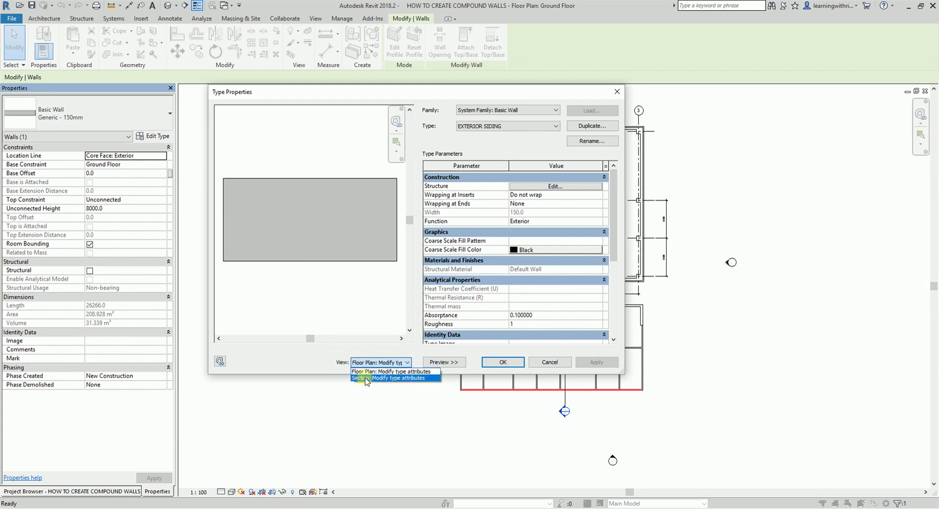
left_click(366, 378)
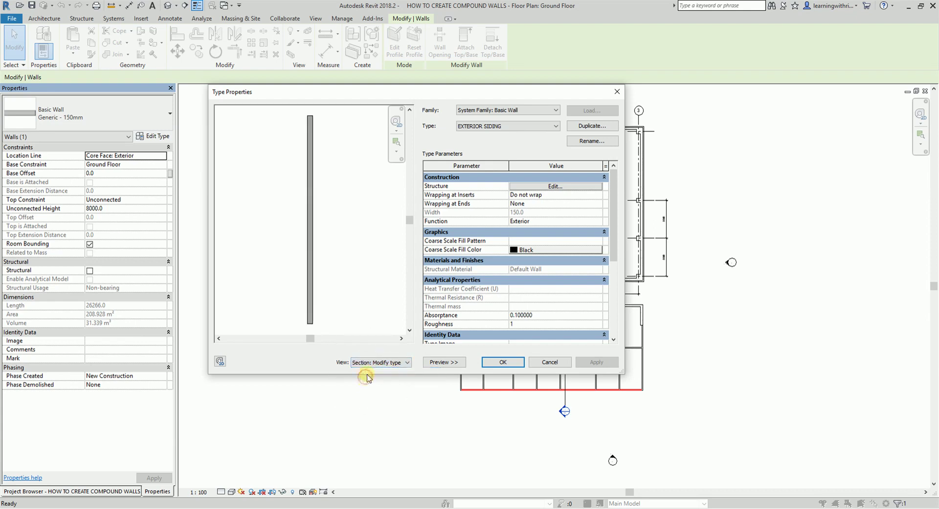
key("ctrl")
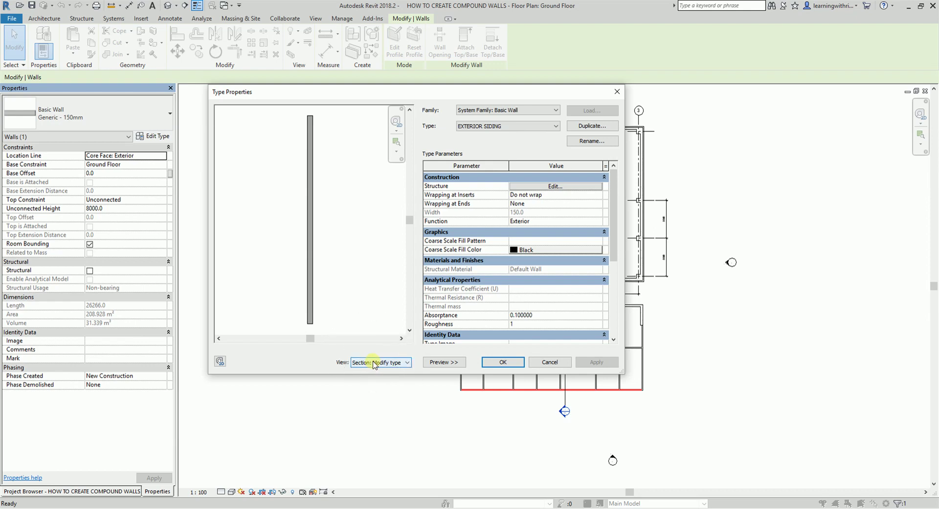
Open the EXTERIOR SIDING wall's layer structure and assign the Wood - Stud Layer material to its Structure [1] layer.
left_click(557, 188)
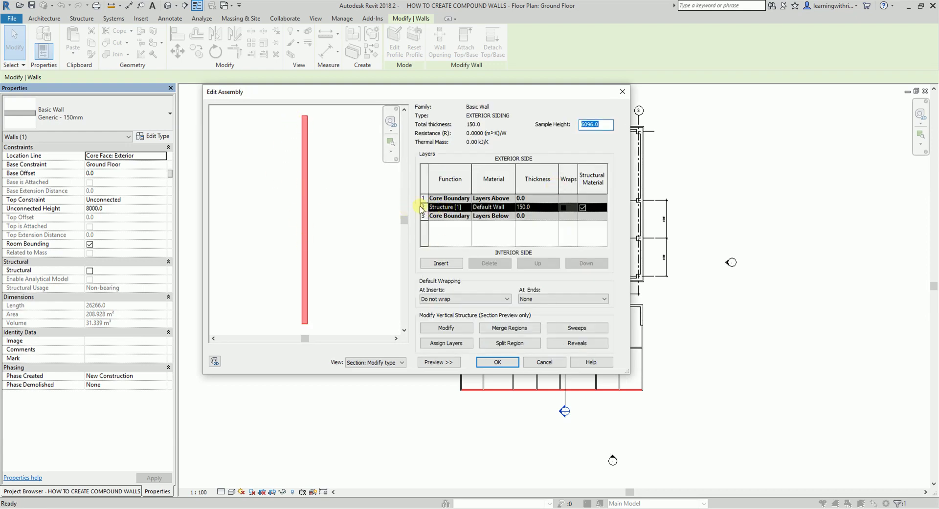
left_click(422, 207)
left_click(424, 207)
left_click(231, 98)
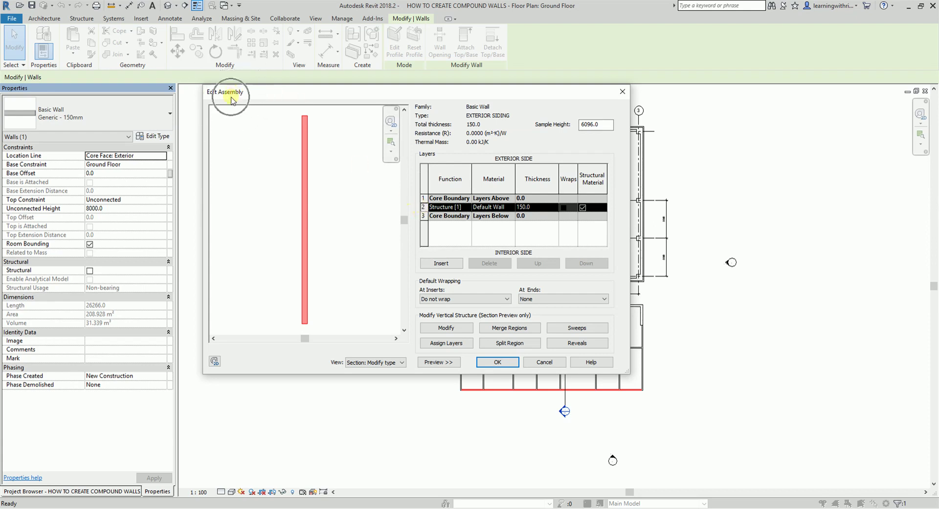
left_click(425, 207)
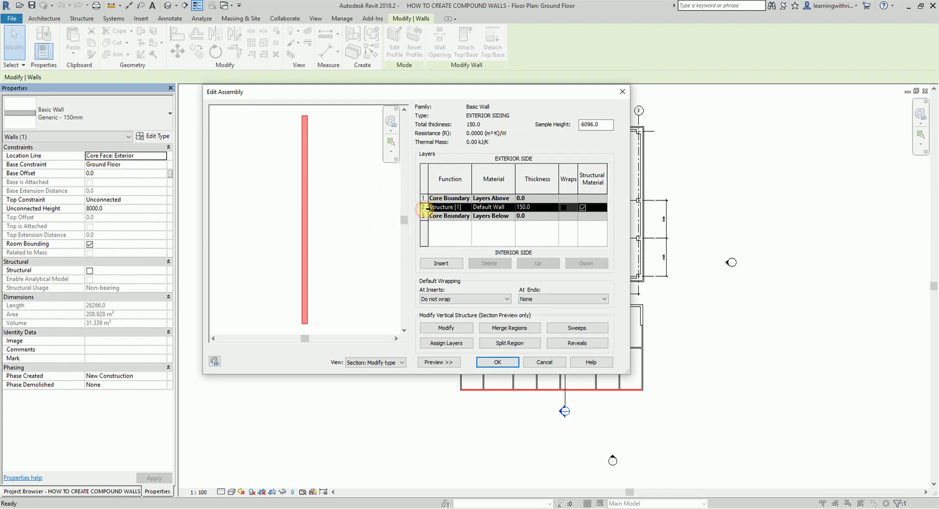
left_click(512, 207)
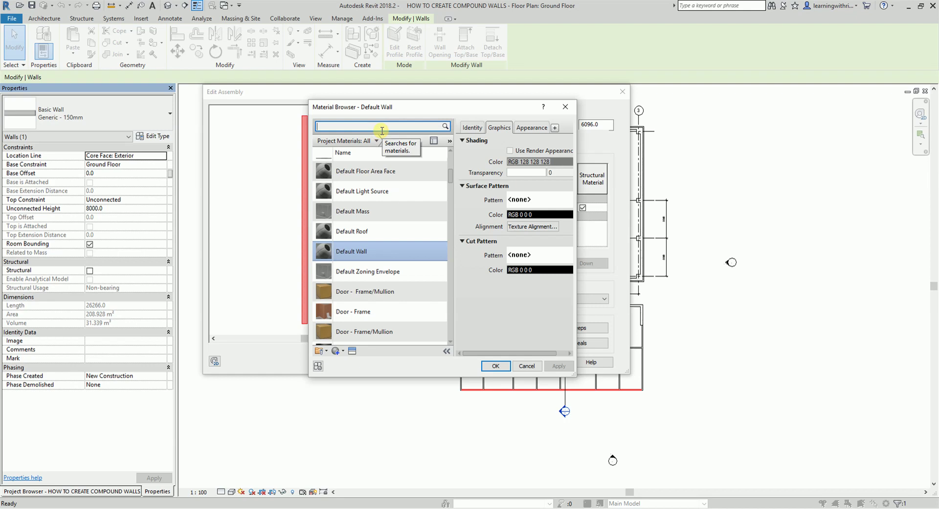
type("WOOD")
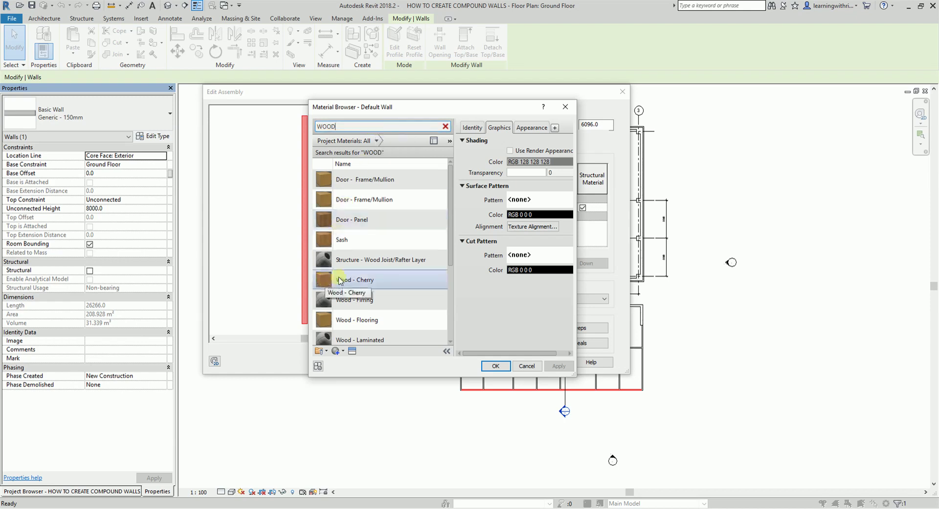
scroll(342, 280, "down", 3)
left_click(375, 306)
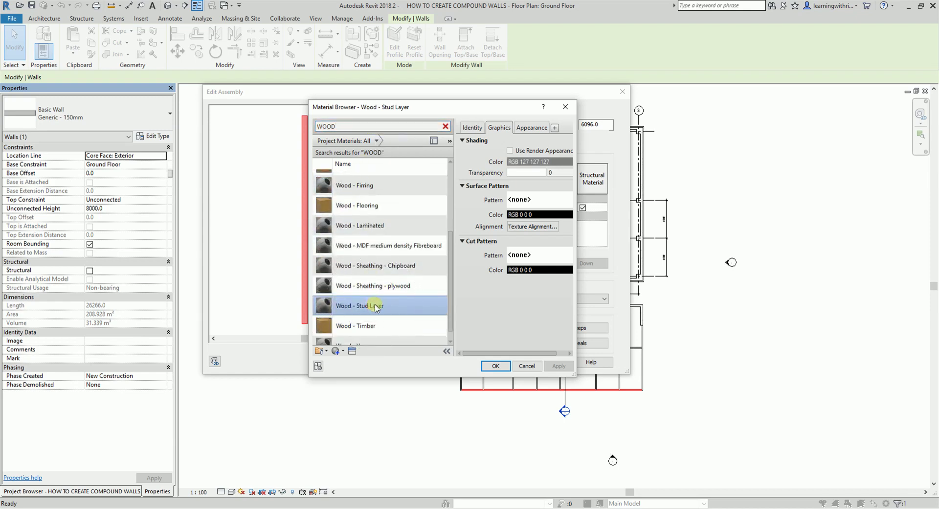
left_click(494, 367)
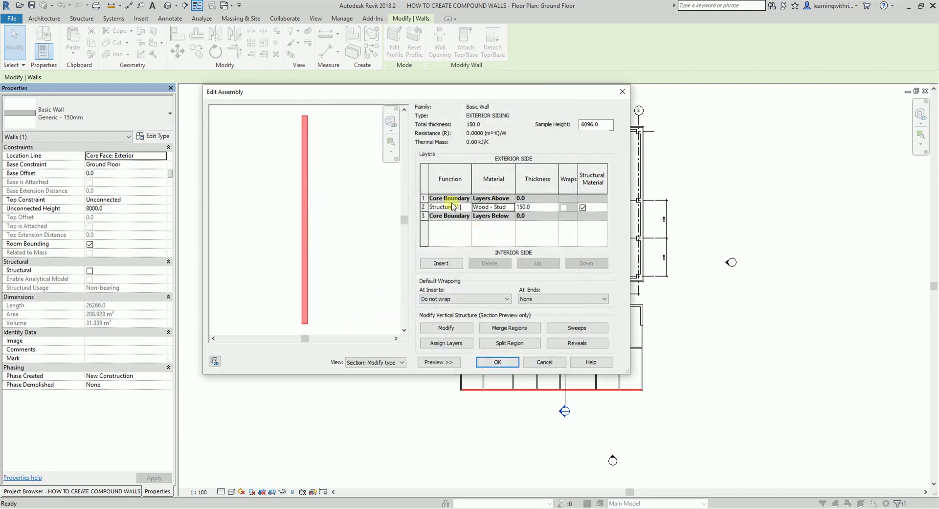
Set the thickness of the wood stud structure layer to 140 mm.
left_click(534, 208)
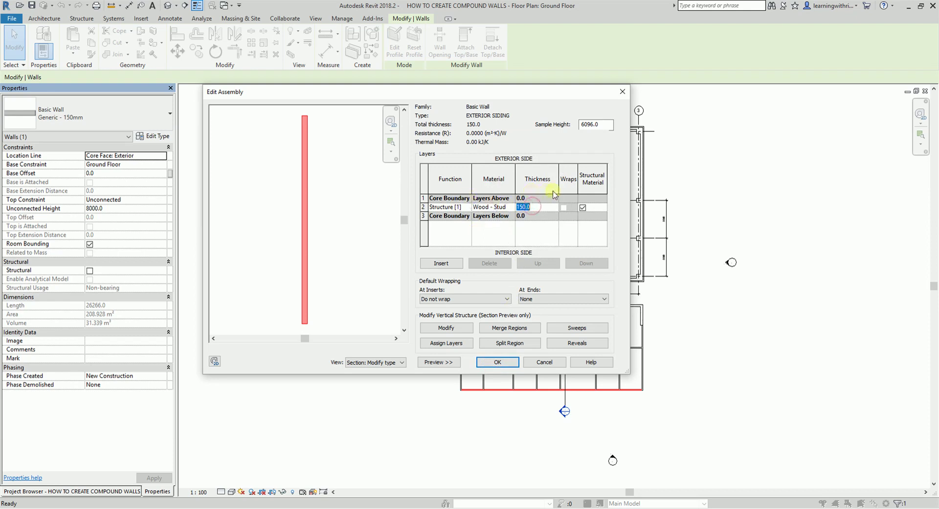
type("140")
left_click(423, 207)
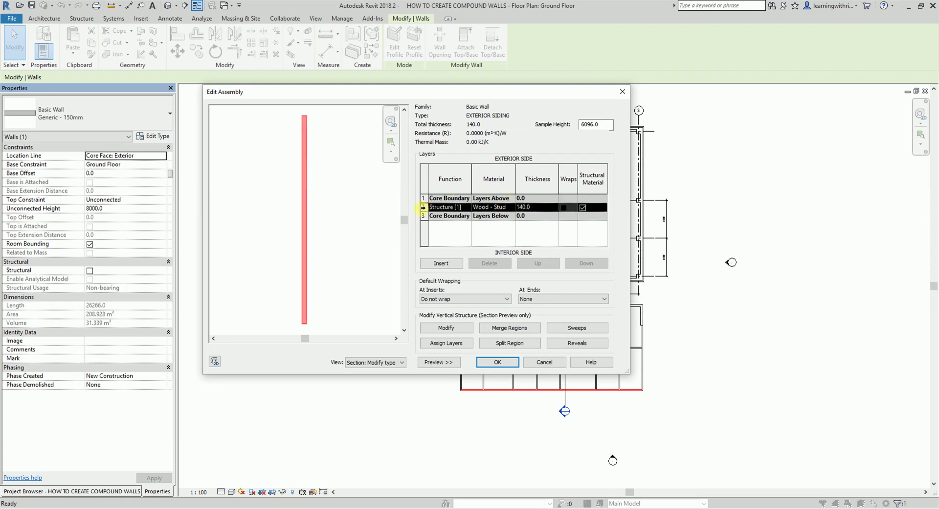
Insert a new layer above the wood stud layer and set its function to Substrate [2].
left_click(422, 207)
left_click(443, 265)
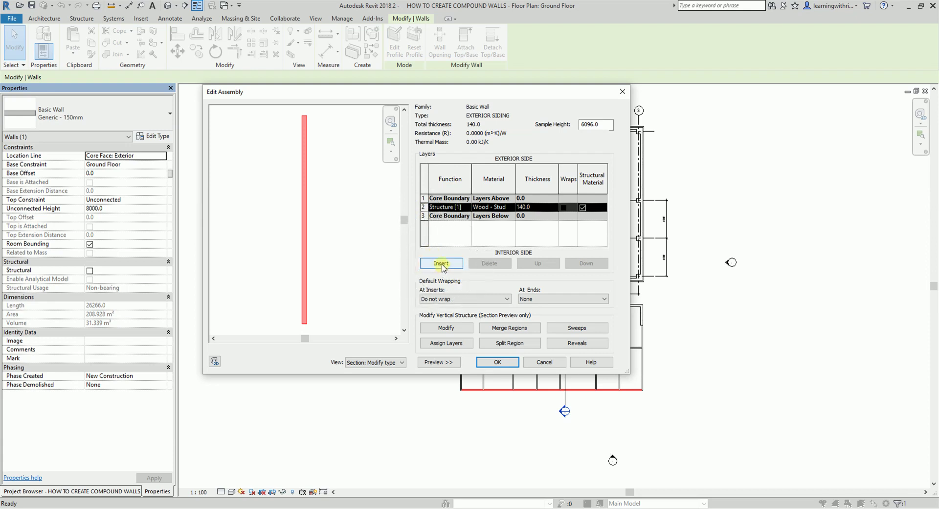
left_click(442, 264)
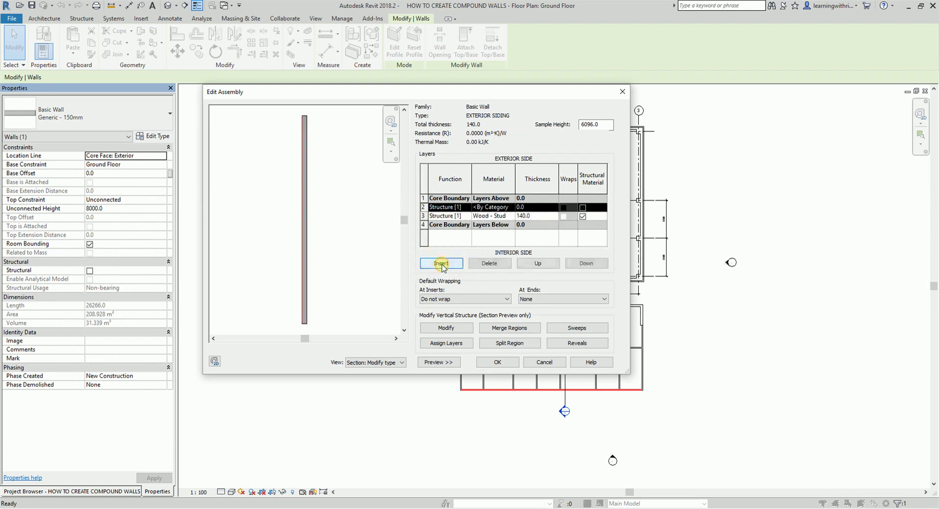
left_click(444, 208)
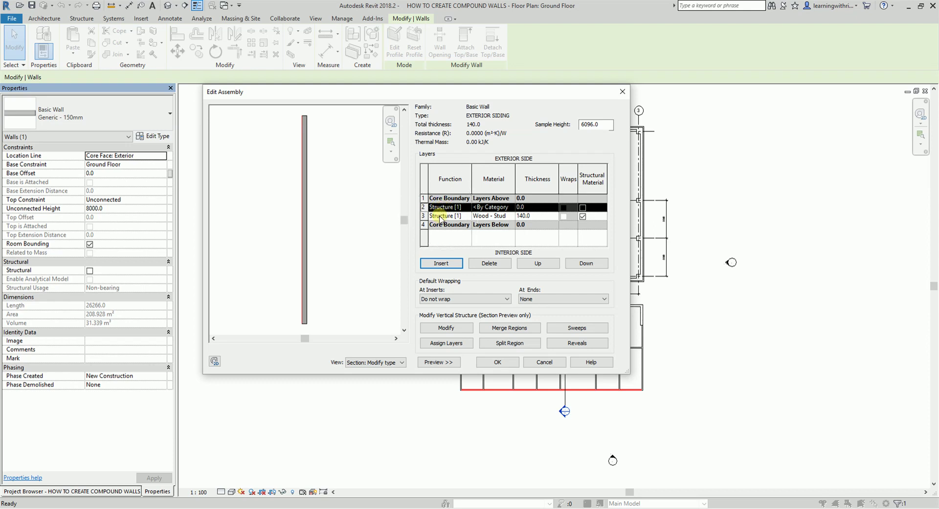
left_click(448, 207)
left_click(457, 207)
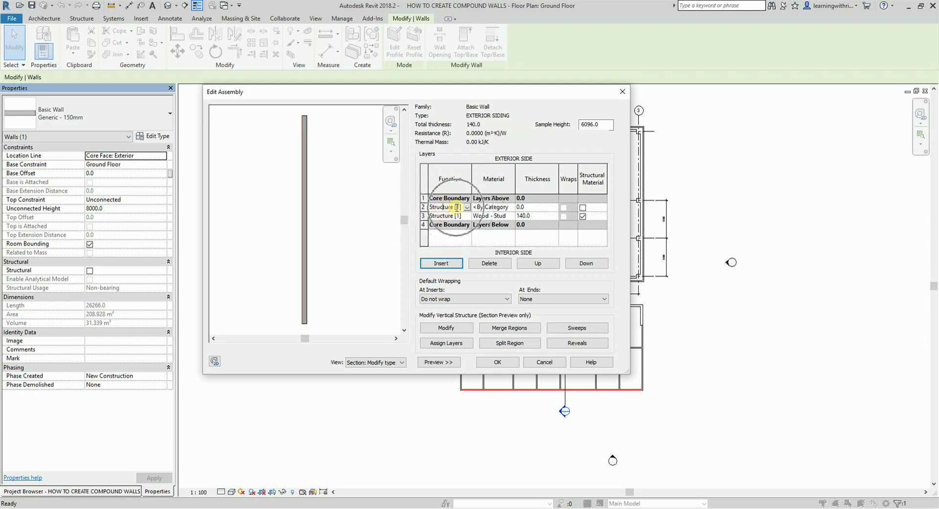
left_click(467, 210)
left_click(467, 208)
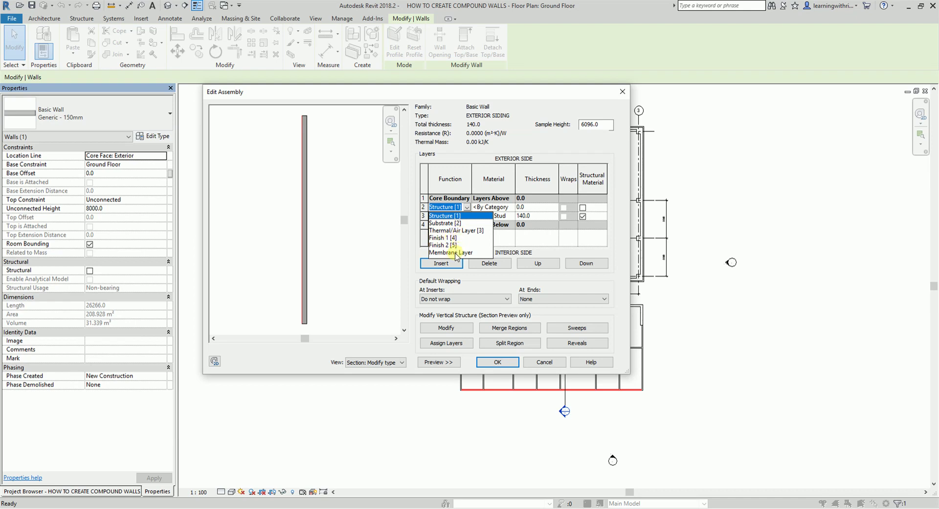
left_click(443, 223)
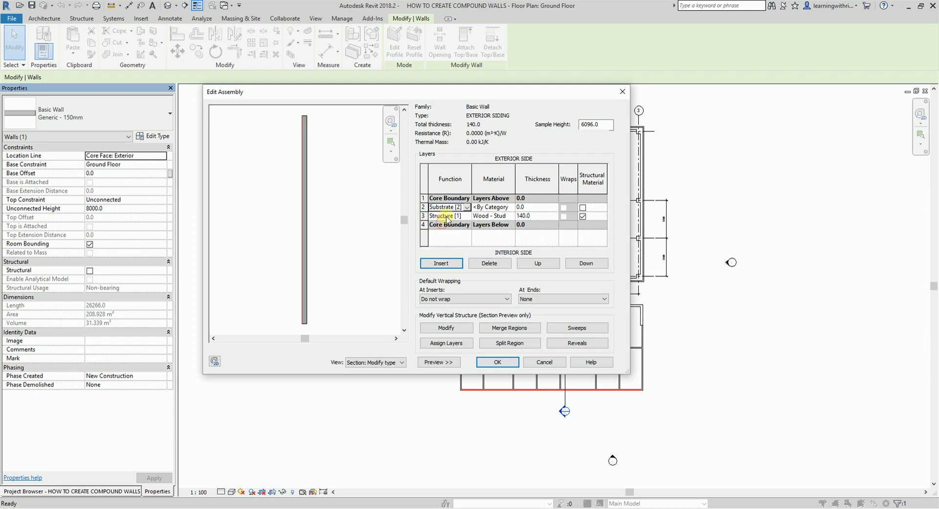
Assign the Wood - Sheathing - plywood material to the Substrate [2] layer.
left_click(492, 210)
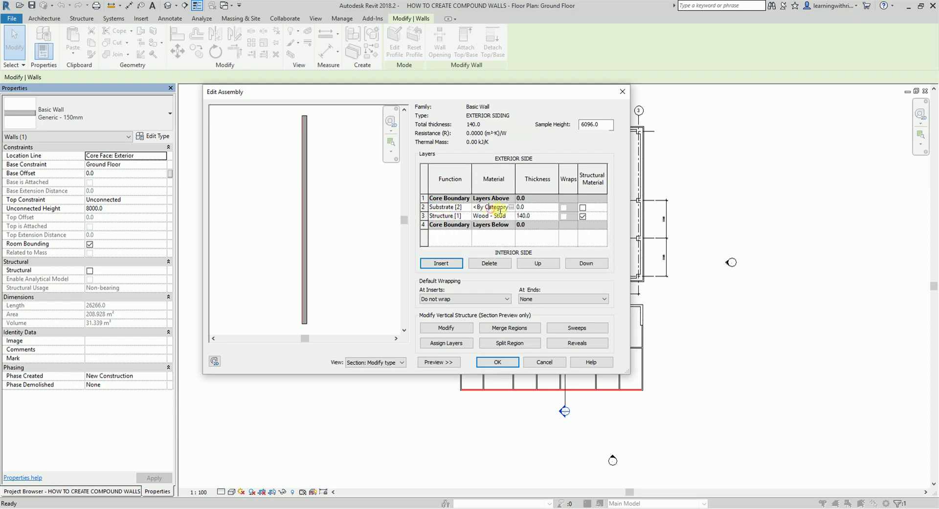
left_click(511, 207)
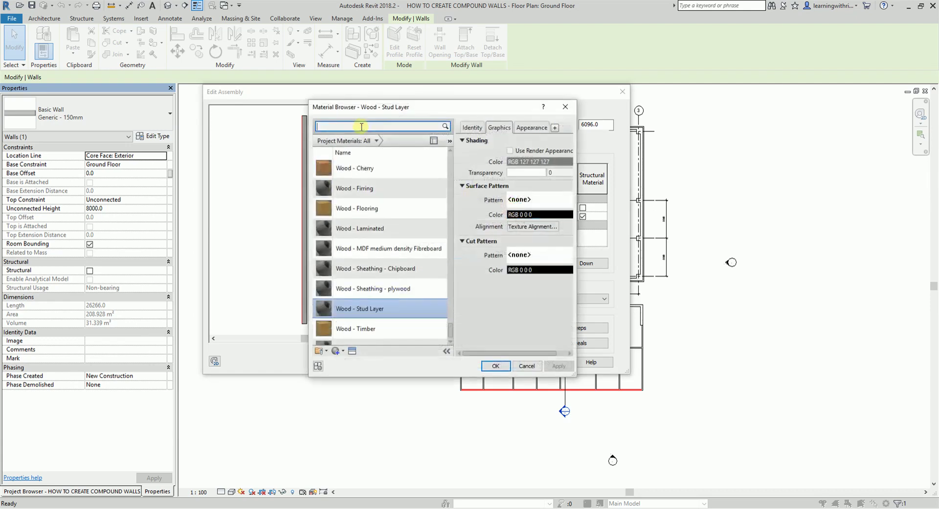
left_click(368, 289)
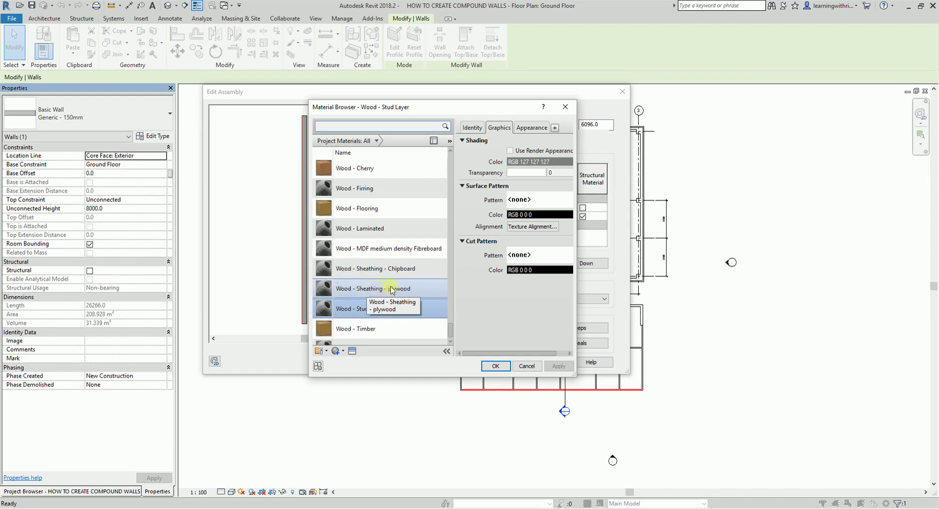
left_click(372, 288)
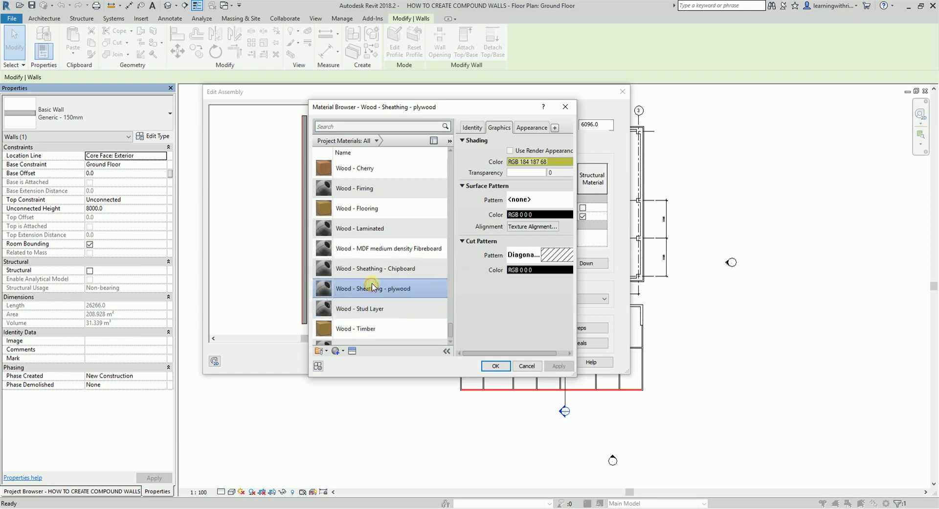
left_click(496, 359)
left_click(494, 365)
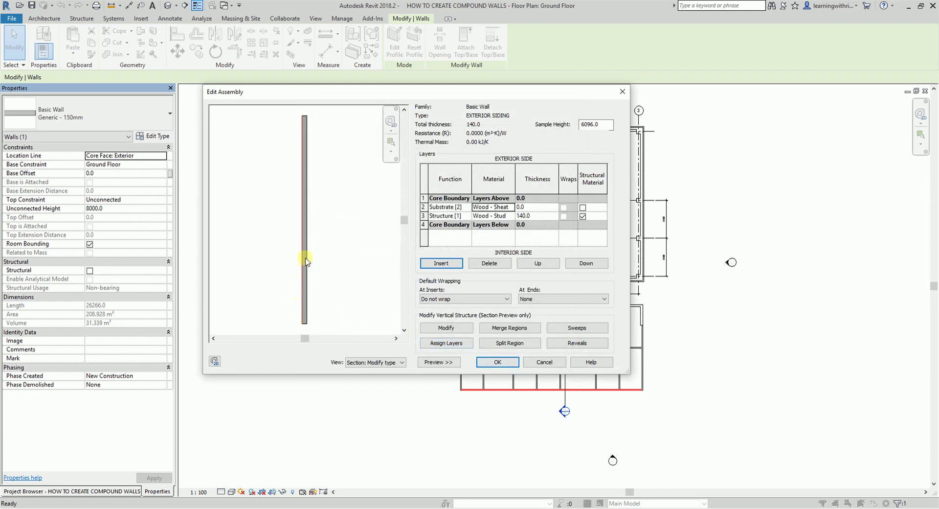
Set the thickness of the plywood substrate layer to 20 mm.
left_click(423, 207)
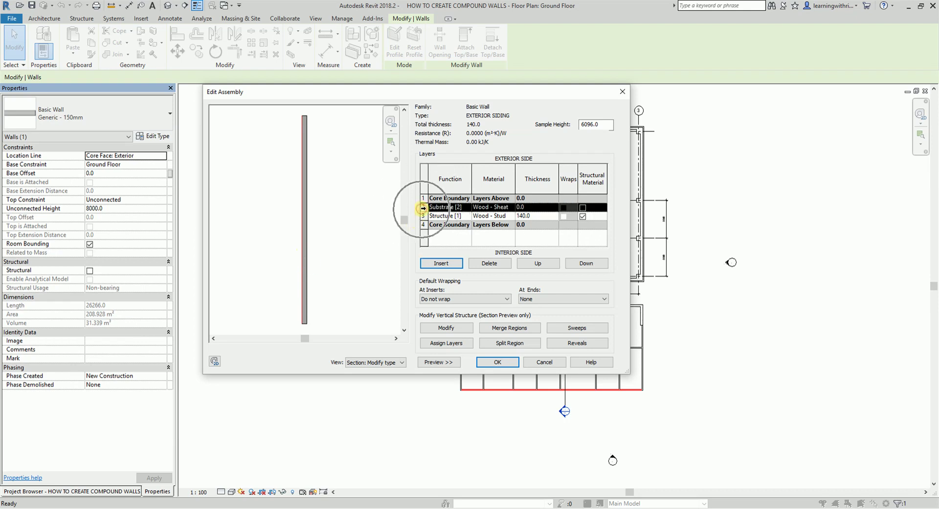
left_click(302, 204)
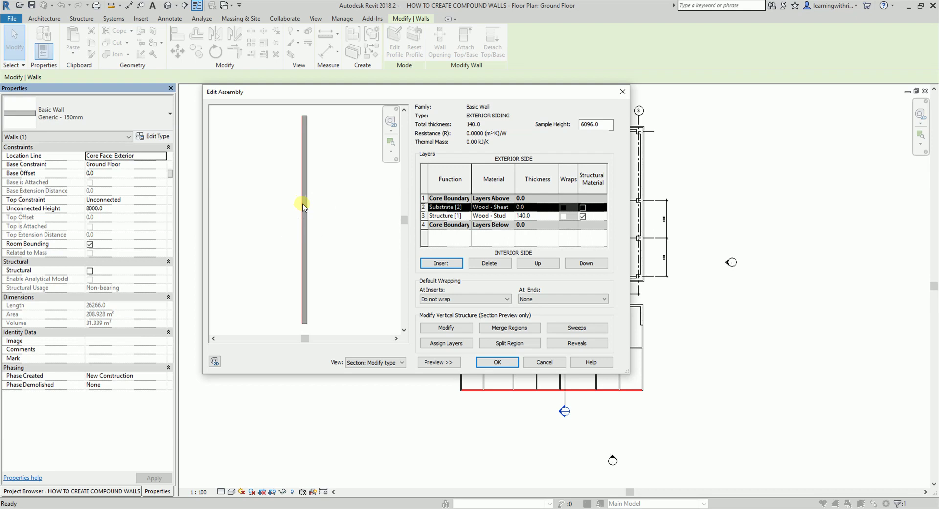
scroll(284, 305, "up", 5)
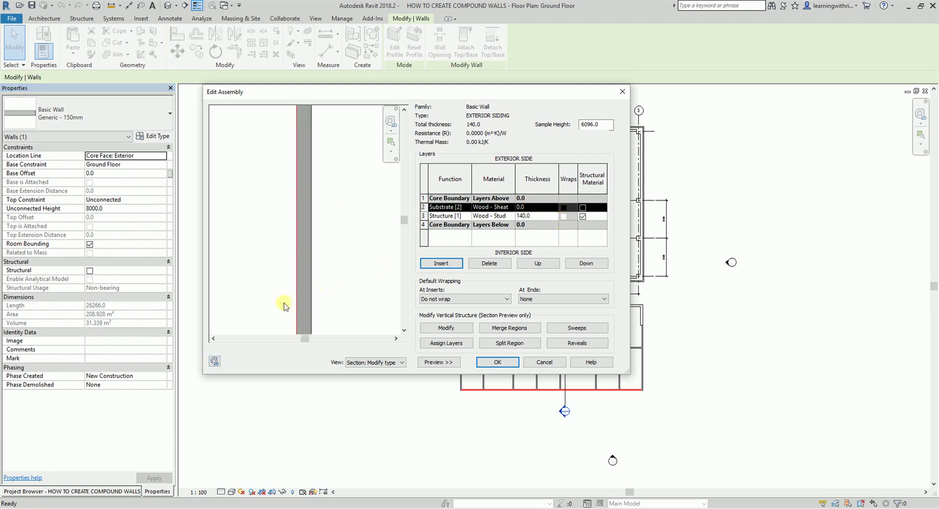
left_click(529, 207)
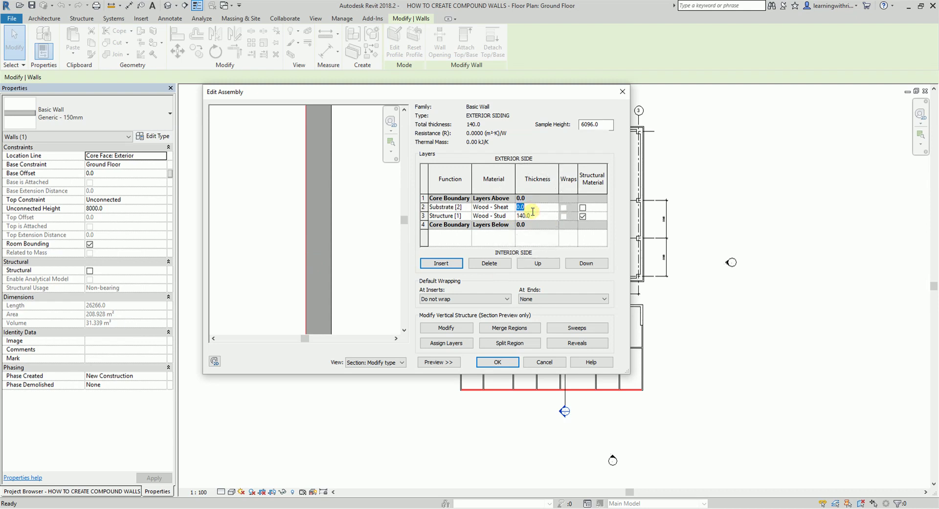
type("20")
left_click(494, 207)
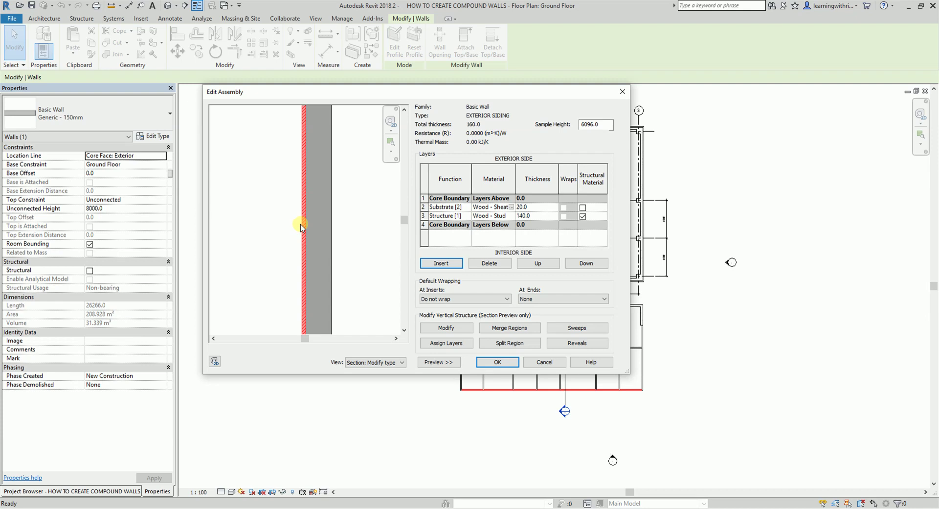
Insert three new layers above the plywood substrate and set the outermost one's function to Finish 1 [4].
left_click(441, 264)
left_click(441, 265)
left_click(440, 265)
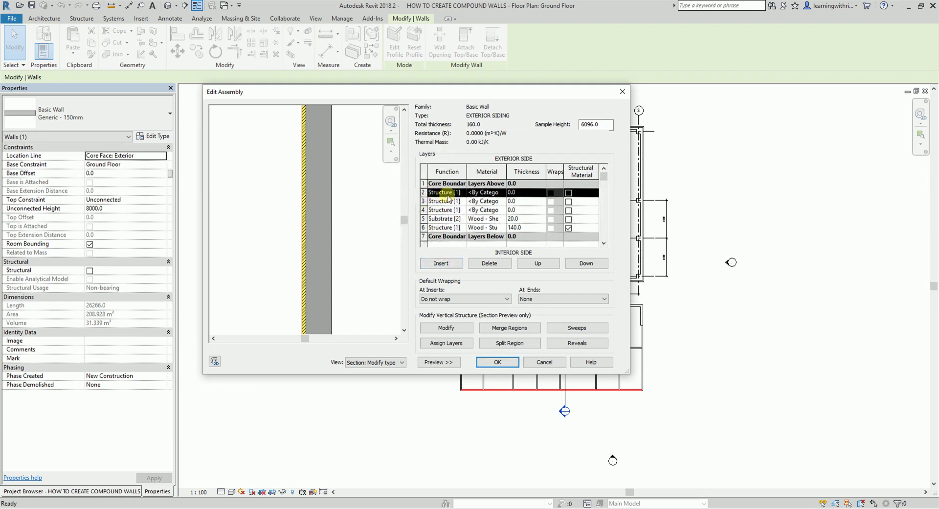
left_click(443, 192)
left_click(464, 193)
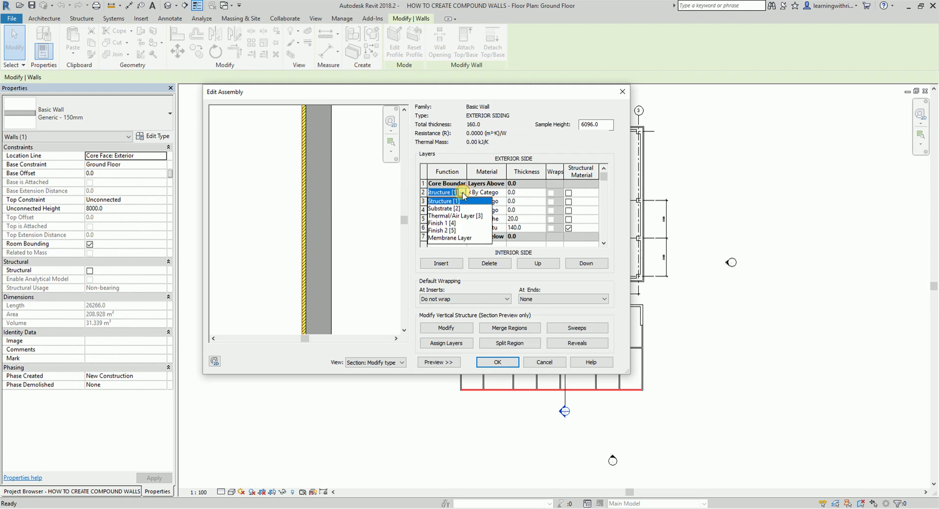
left_click(442, 224)
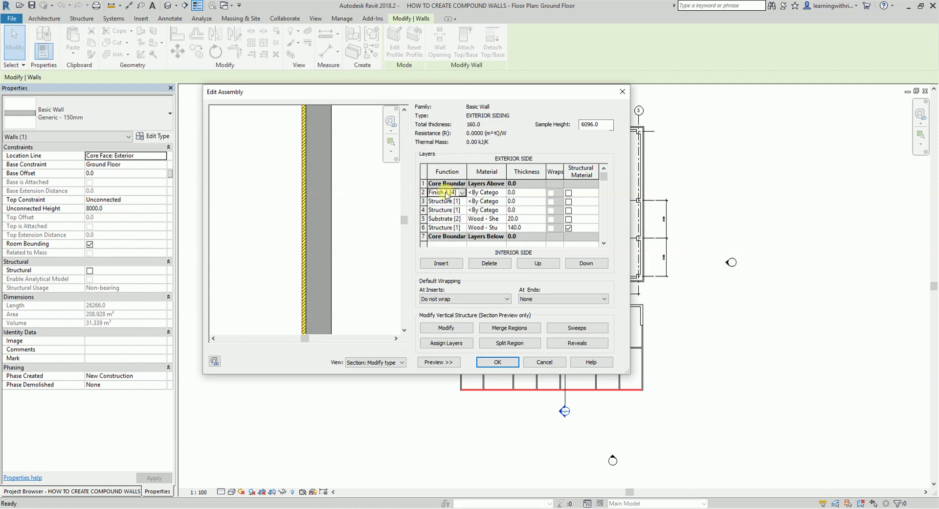
Assign the Finishes - Exterior - Siding / Clapboard material to the Finish 1 [4] layer and set its thickness to 18 mm.
left_click(489, 193)
left_click(504, 193)
left_click(364, 126)
type("FINISHES")
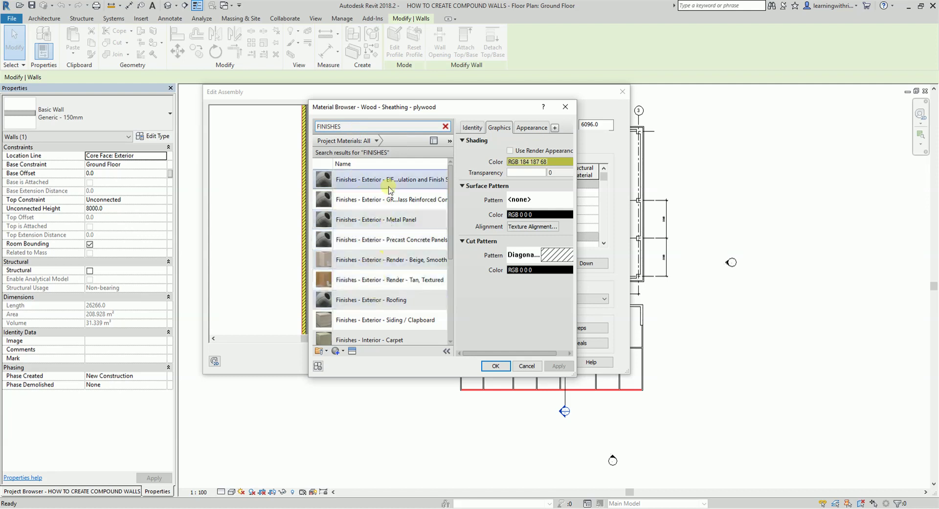
scroll(392, 269, "down", 2)
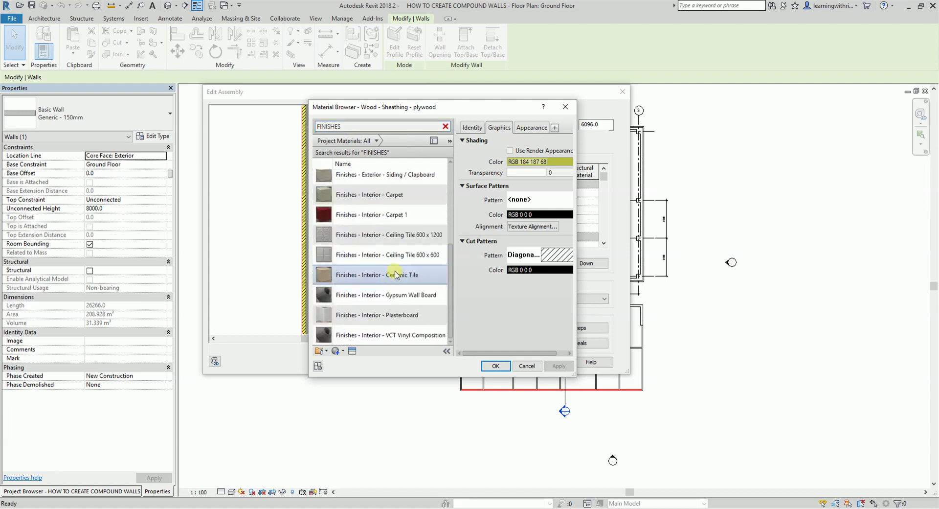
scroll(407, 282, "up", 2)
scroll(408, 282, "up", 1)
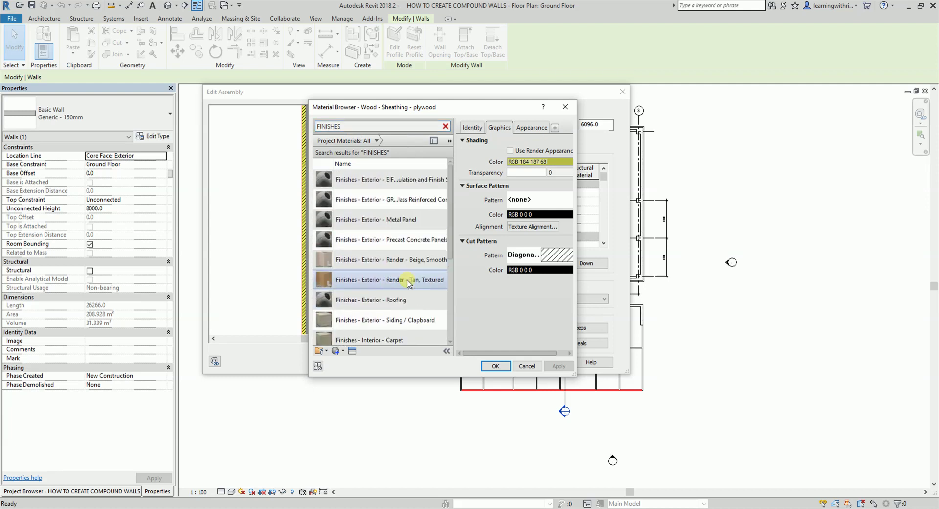
left_click(392, 321)
left_click(392, 321)
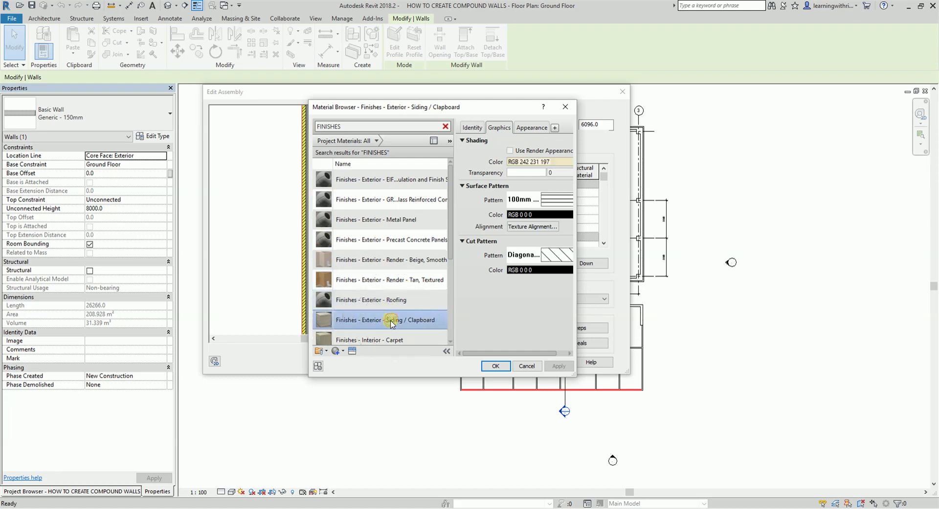
left_click(392, 321)
left_click(392, 321)
left_click(392, 324)
scroll(392, 323, "down", 1)
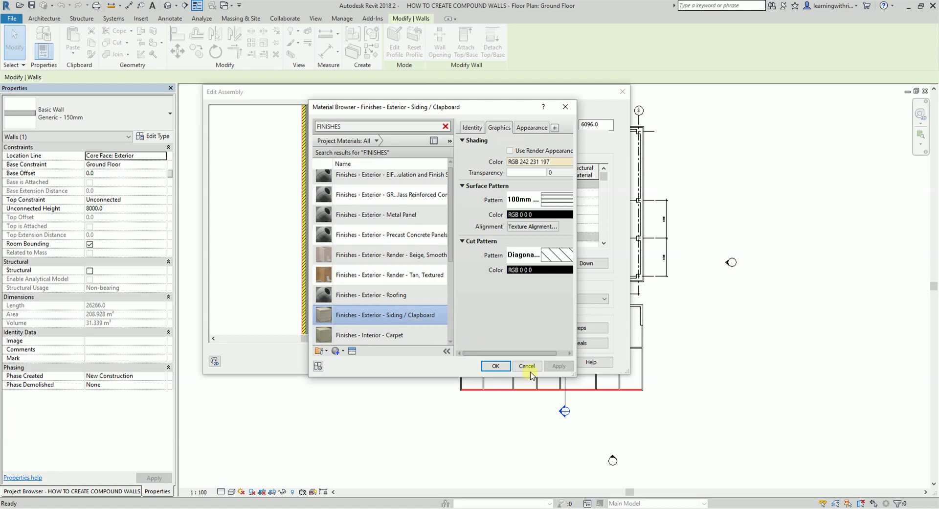
left_click(496, 367)
left_click(524, 193)
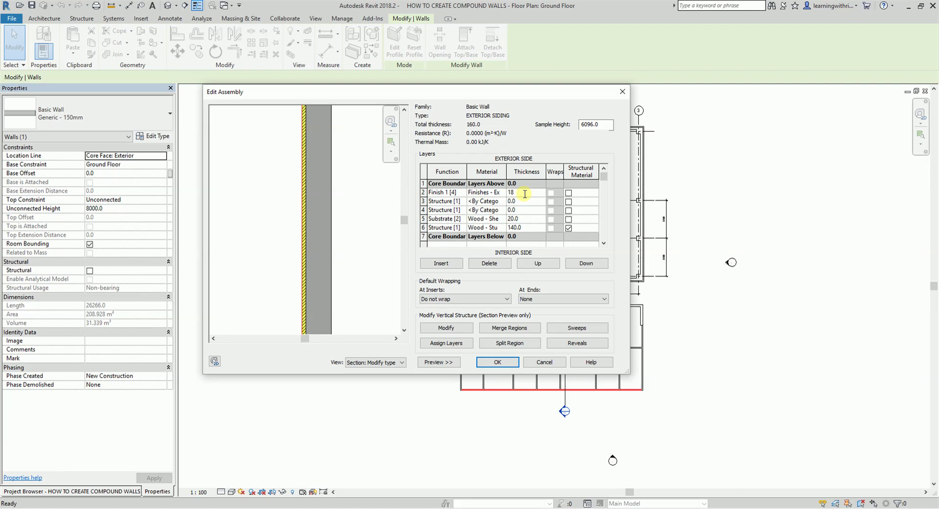
Set the function of the new layer directly beneath the exterior siding finish to Membrane Layer.
left_click(437, 202)
left_click(438, 202)
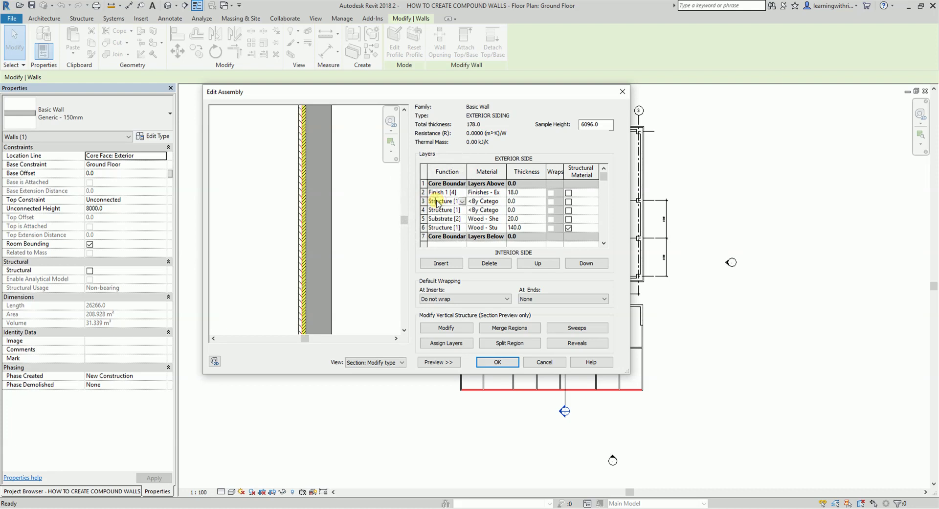
left_click(461, 201)
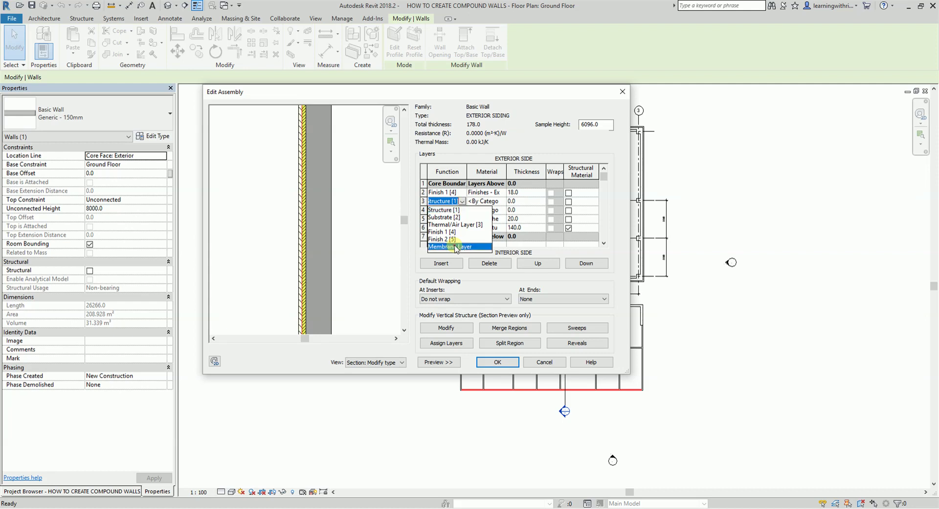
left_click(456, 247)
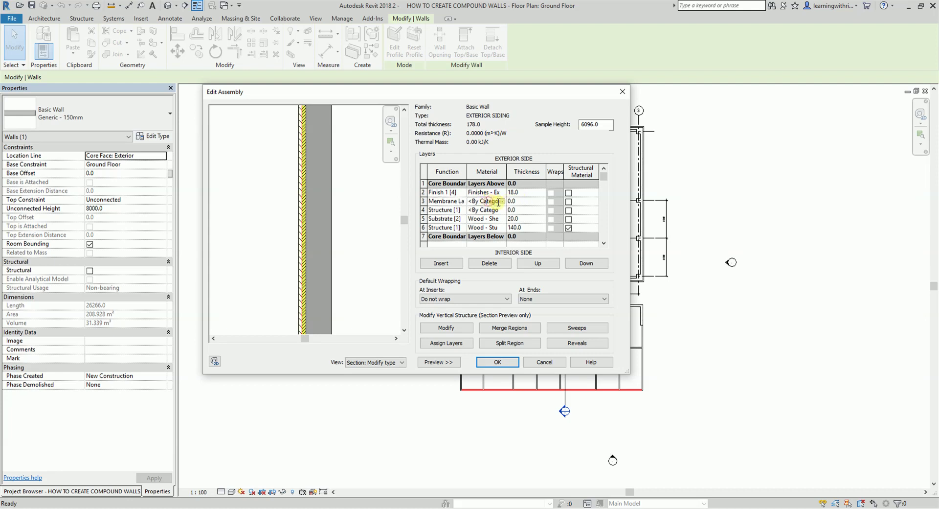
Find the vapour materials and assign Vapour / Moisture Barriers - Vapour Retarder to the membrane layer.
left_click(504, 203)
left_click(503, 201)
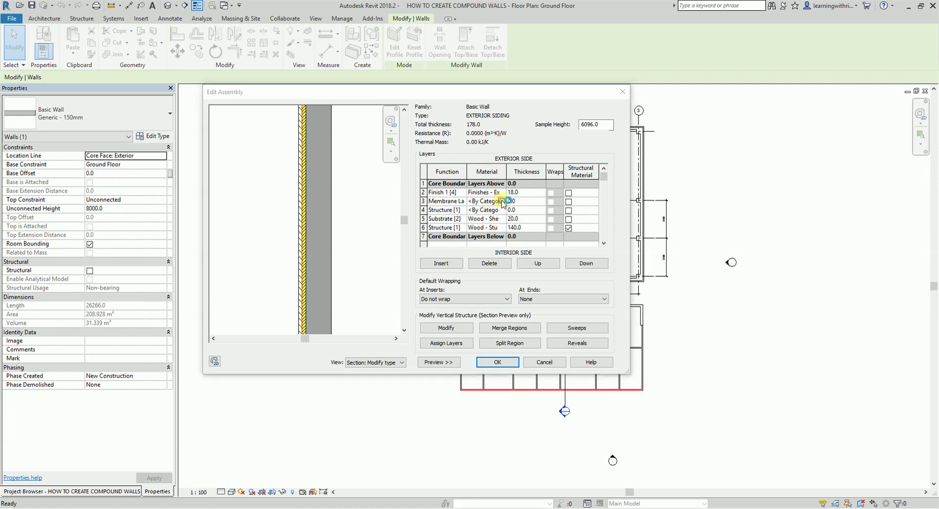
left_click(363, 126)
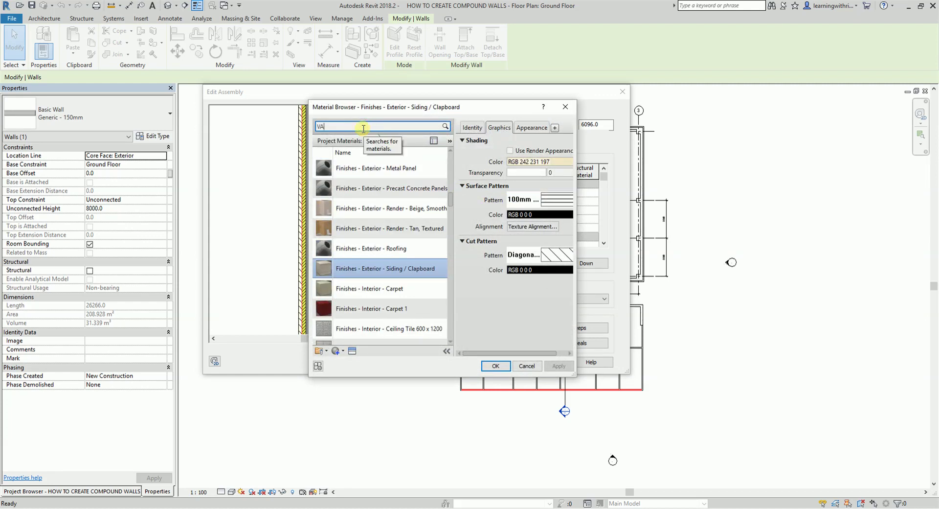
type("VAPOR")
key("Return")
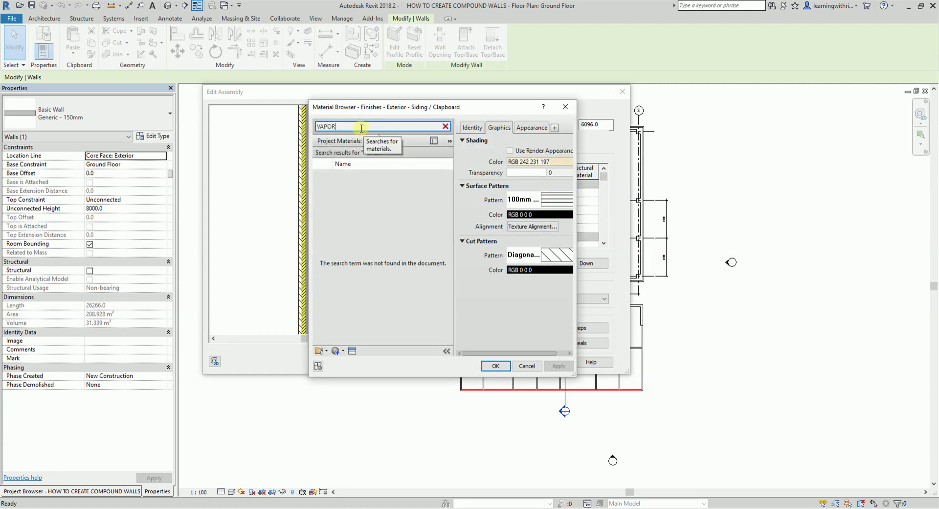
left_click(328, 126)
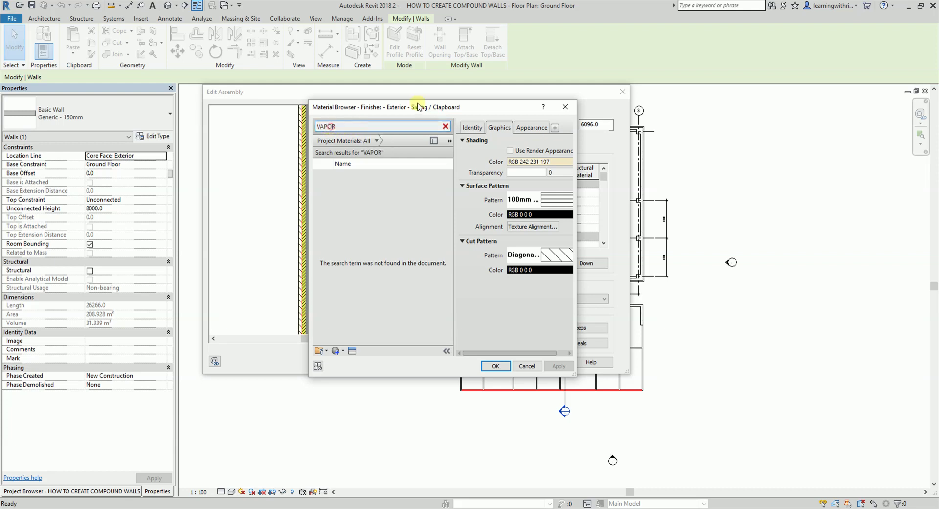
type("U")
key("Return")
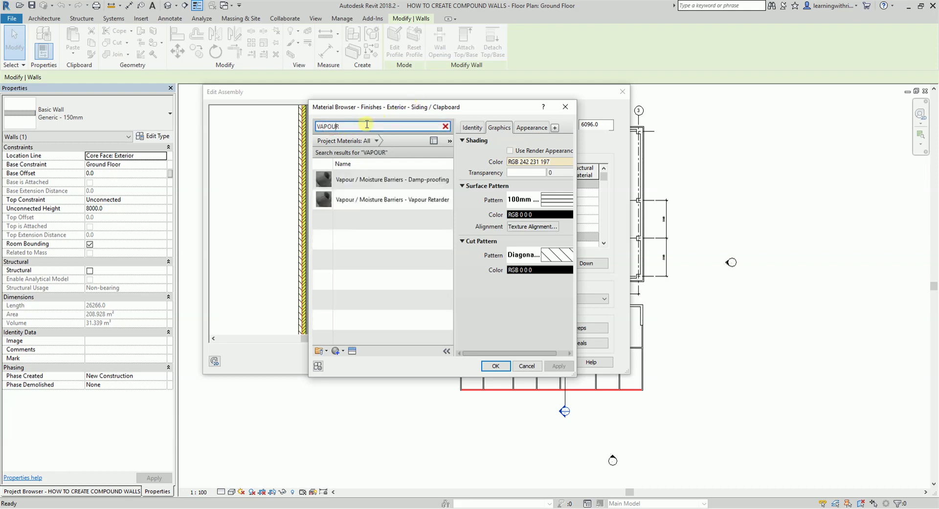
left_click(357, 202)
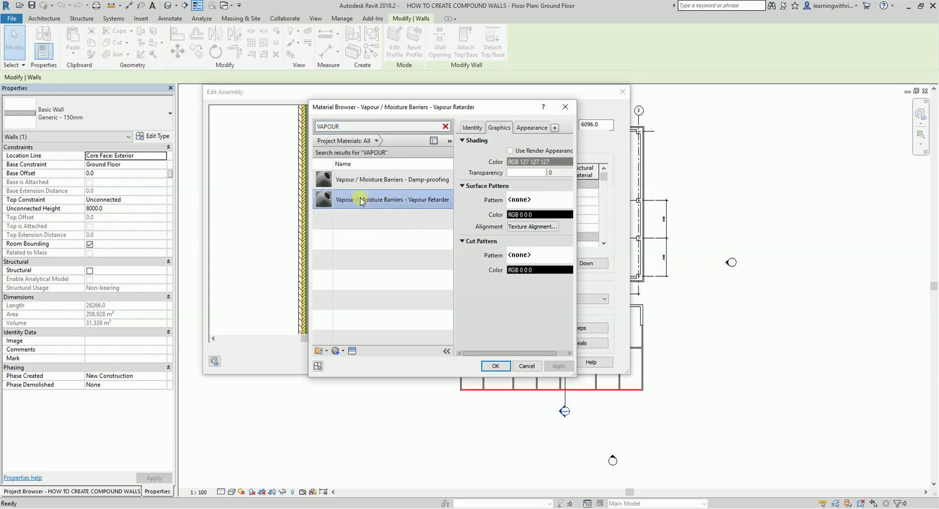
left_click(497, 367)
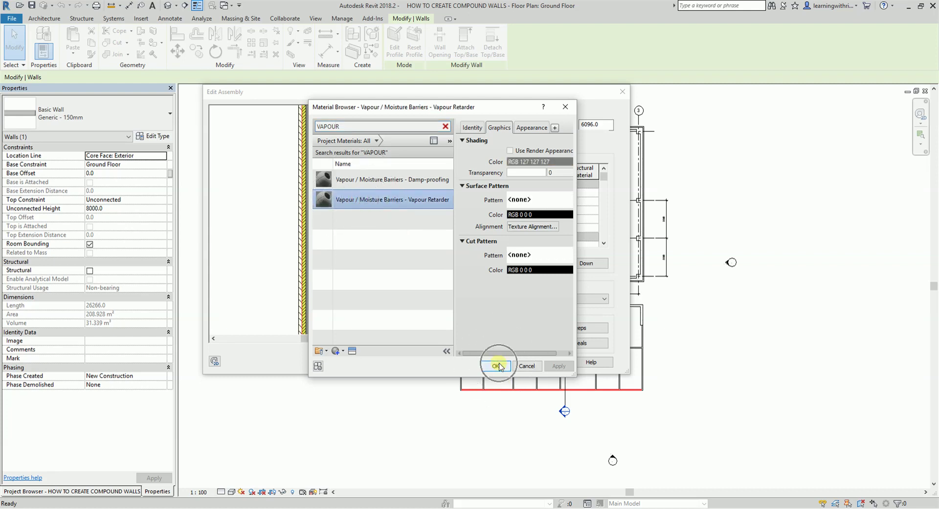
left_click(498, 366)
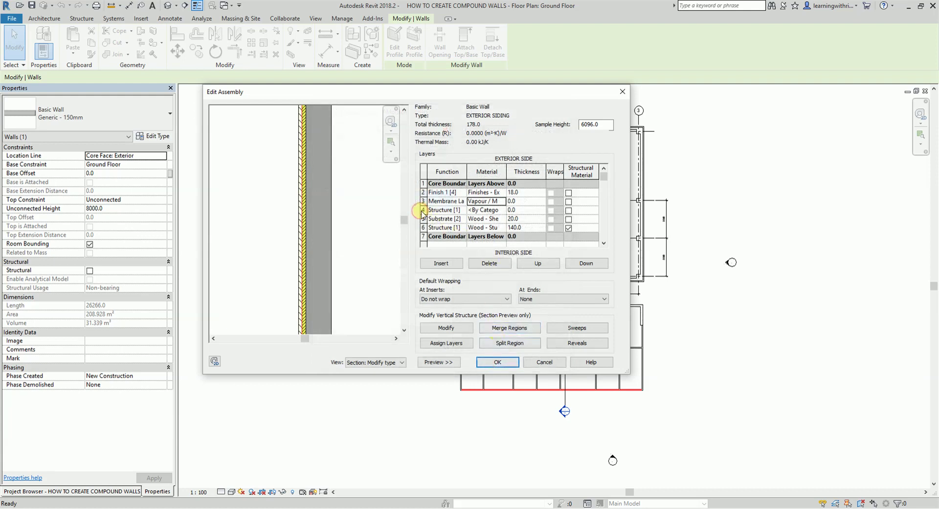
Set the function of the undefined layer between the membrane and the plywood substrate to Finish 2 [5].
left_click(423, 211)
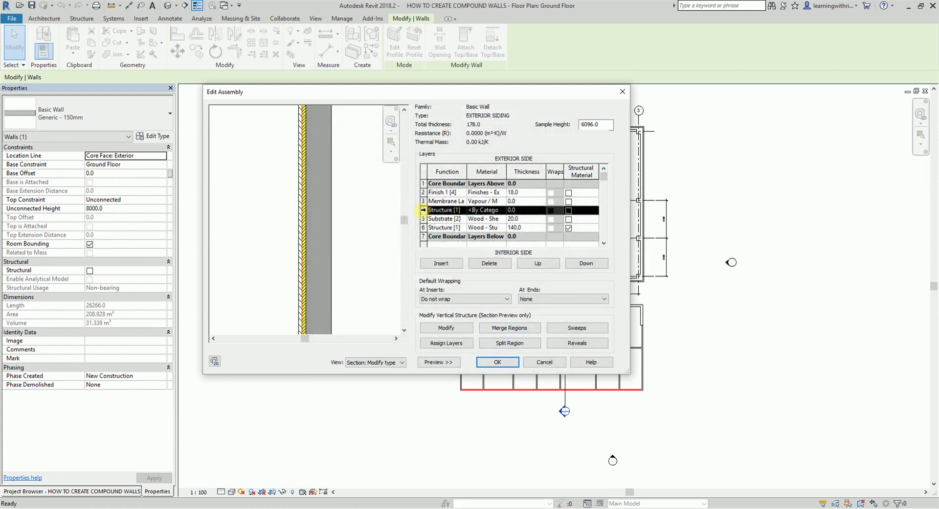
left_click(449, 210)
left_click(463, 210)
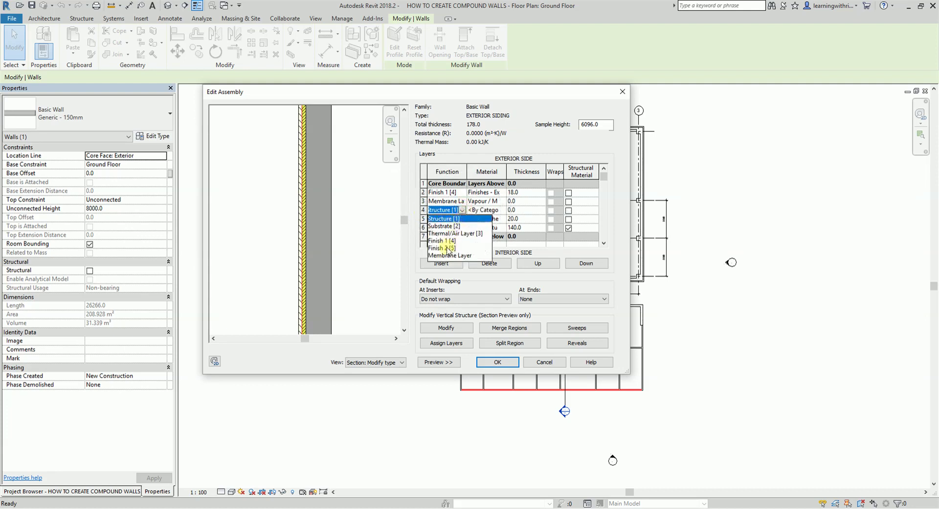
left_click(447, 248)
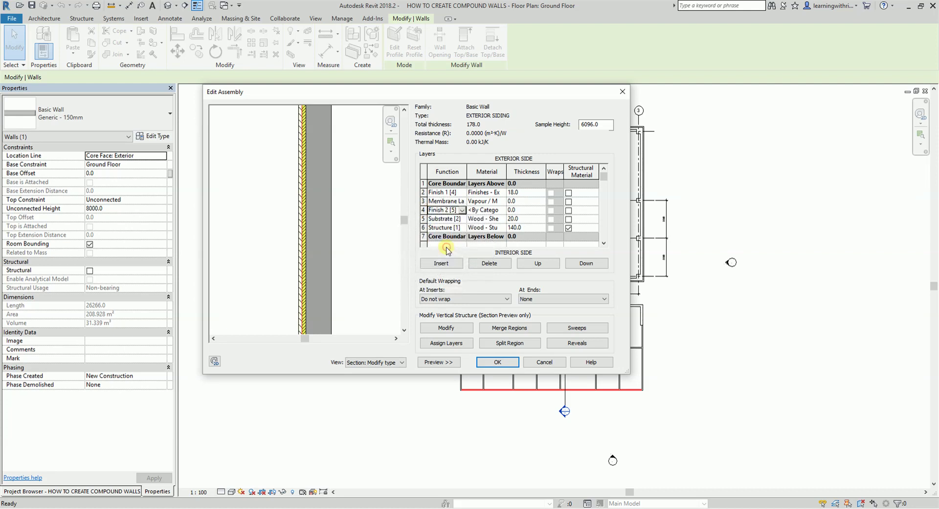
Find the interior materials, assign Finishes - Interior - Plasterboard to the Finish 2 [5] layer and set its thickness to 10 mm.
left_click(484, 210)
left_click(505, 210)
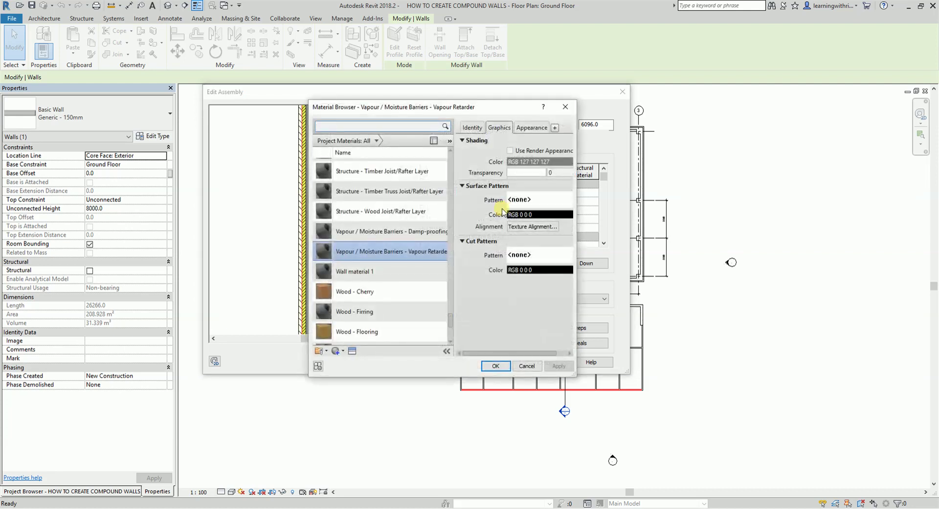
left_click(394, 127)
type("INTERIOR")
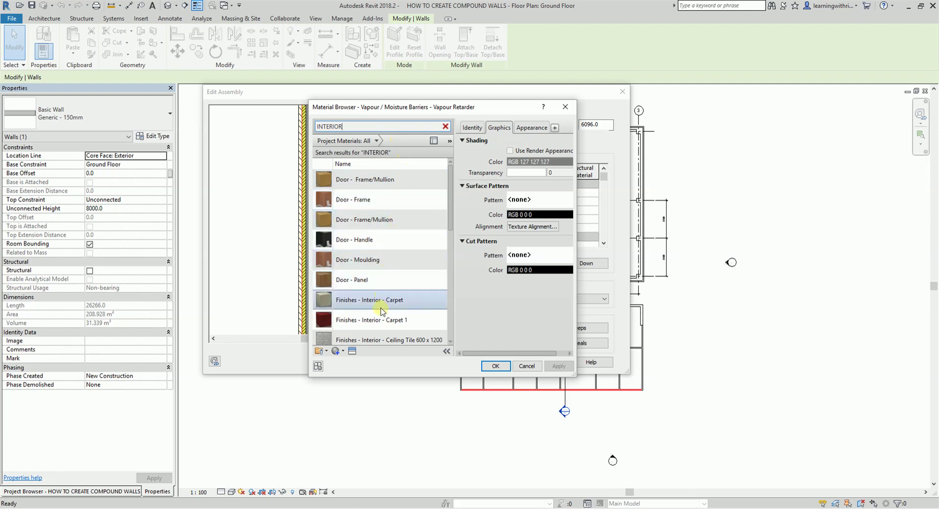
scroll(387, 305, "down", 2)
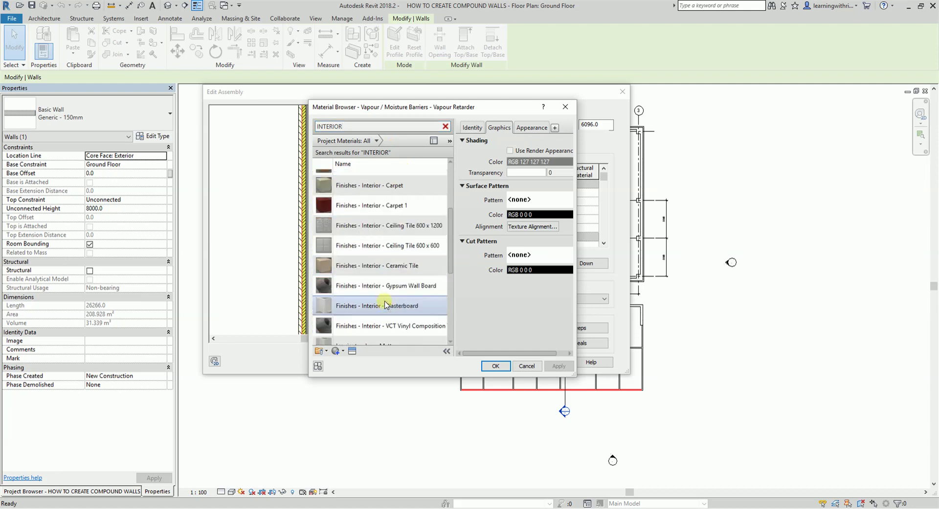
scroll(389, 304, "down", 1)
left_click(394, 250)
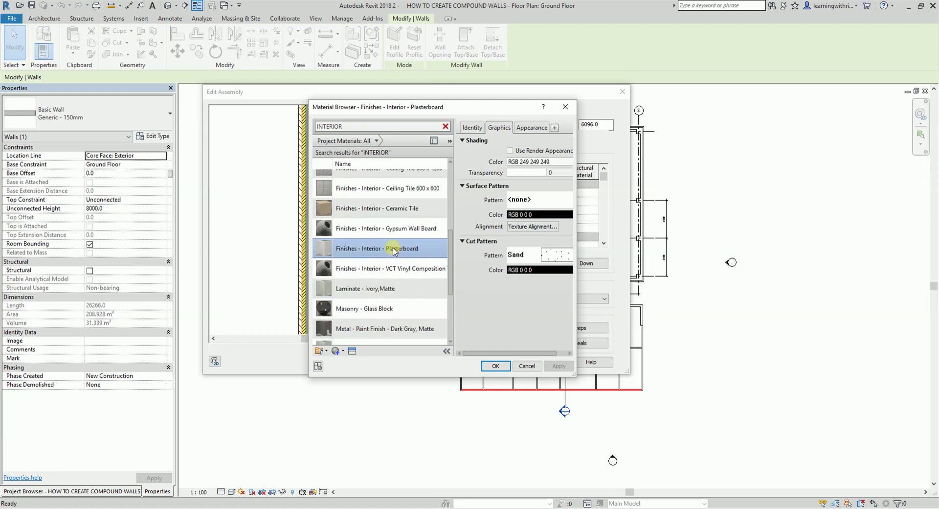
left_click(495, 366)
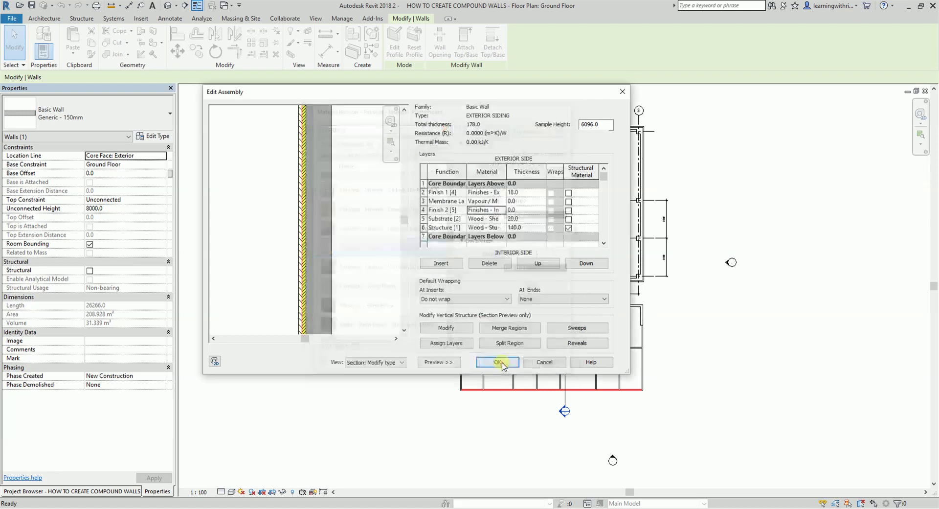
left_click(522, 211)
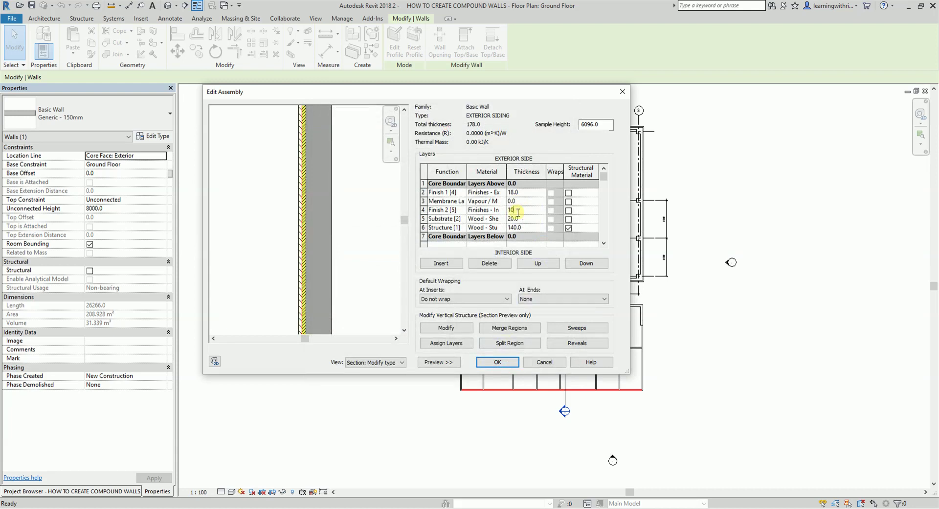
left_click(366, 234)
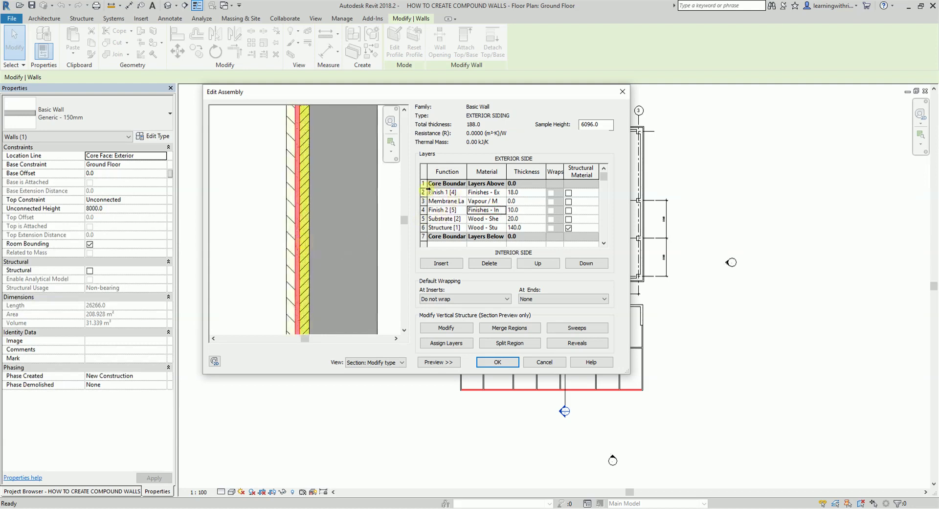
Examine where each wall layer sits in the section preview by highlighting the layers one by one from exterior to interior.
left_click(359, 227)
left_click(424, 192)
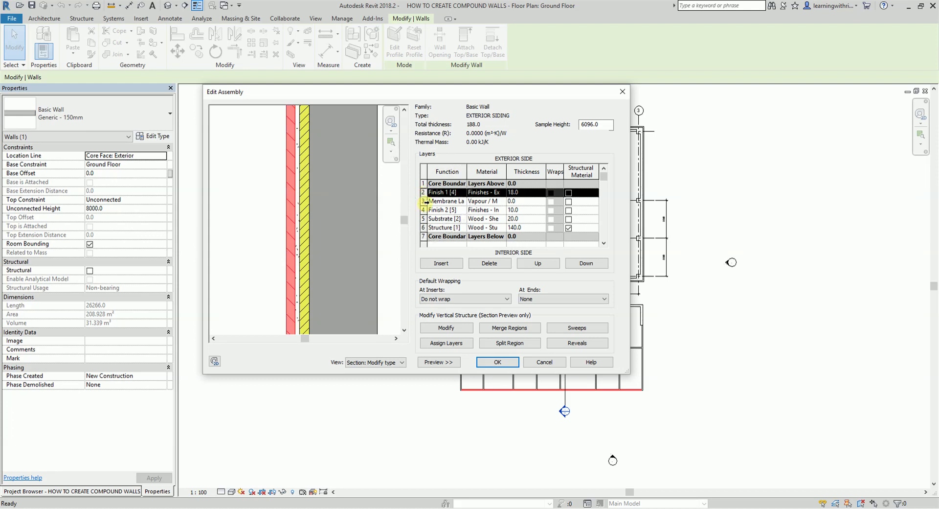
left_click(424, 201)
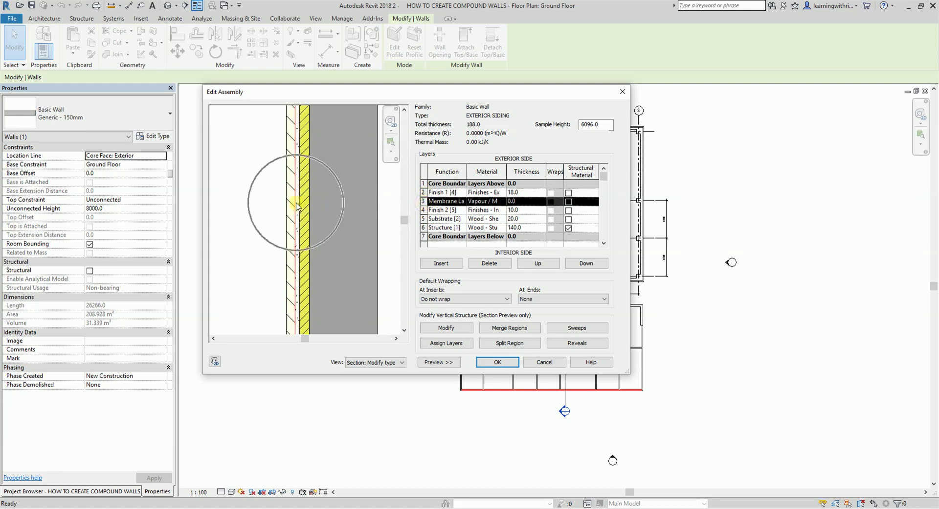
left_click(424, 210)
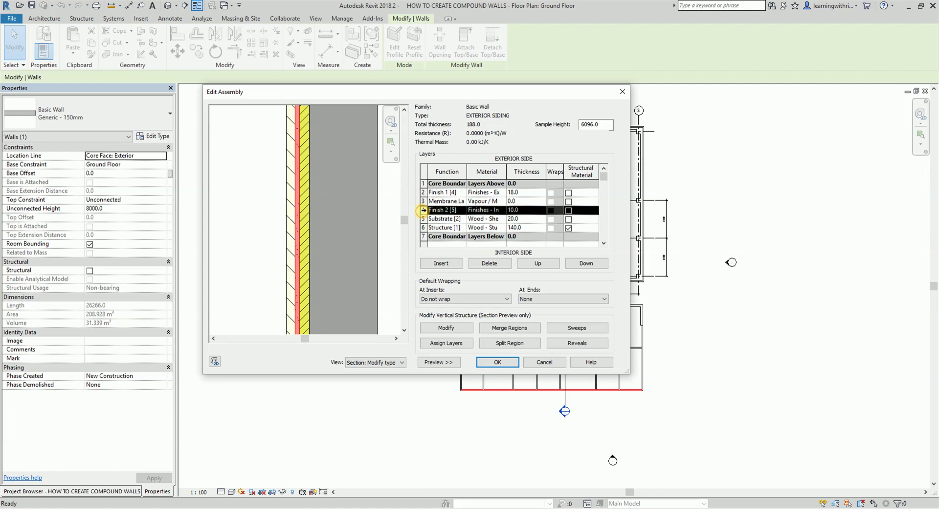
left_click(423, 219)
left_click(423, 219)
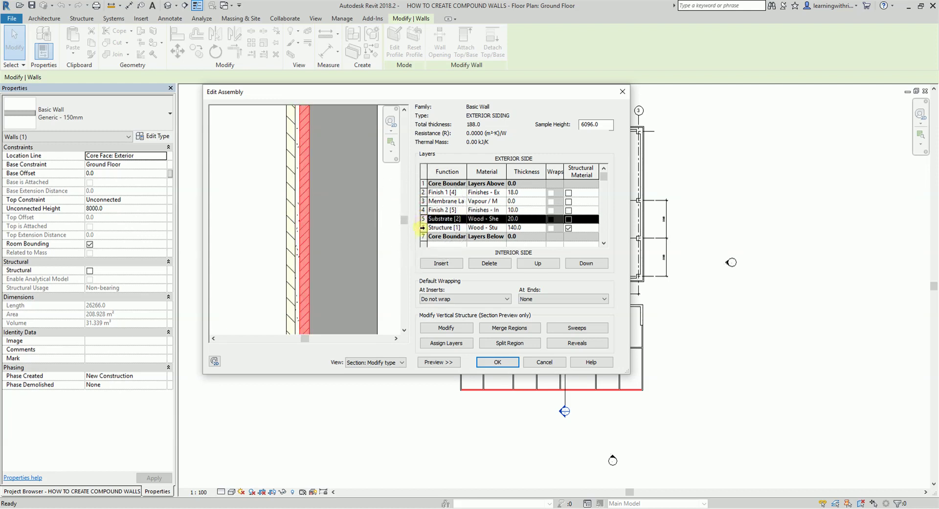
left_click(423, 227)
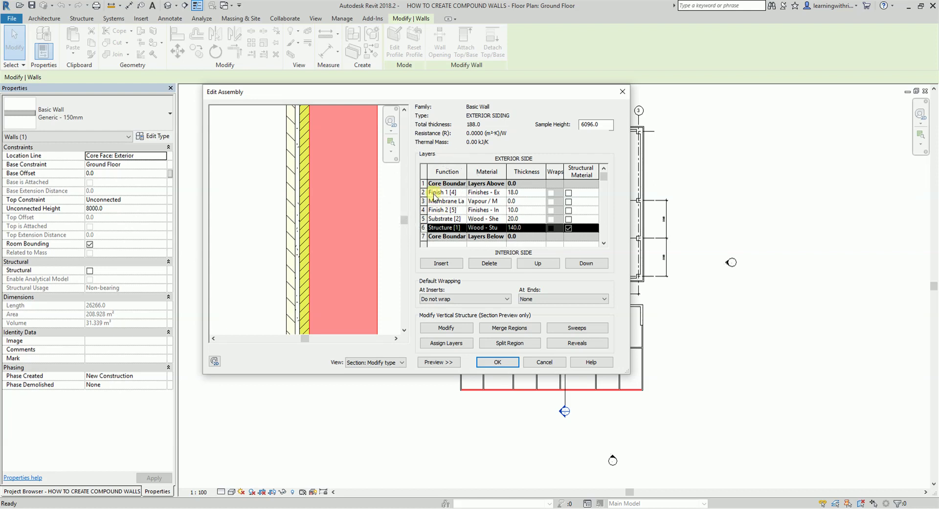
left_click(506, 160)
left_click(515, 255)
Move the Finish 1 [4] layer outside the exterior core boundary and the Finish 2 [5] layer outside the interior core boundary.
left_click(424, 192)
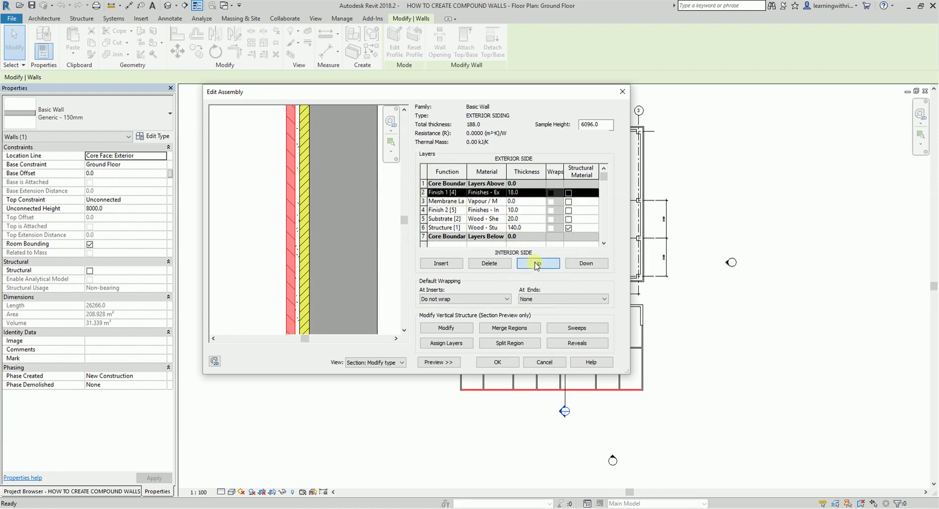
left_click(537, 263)
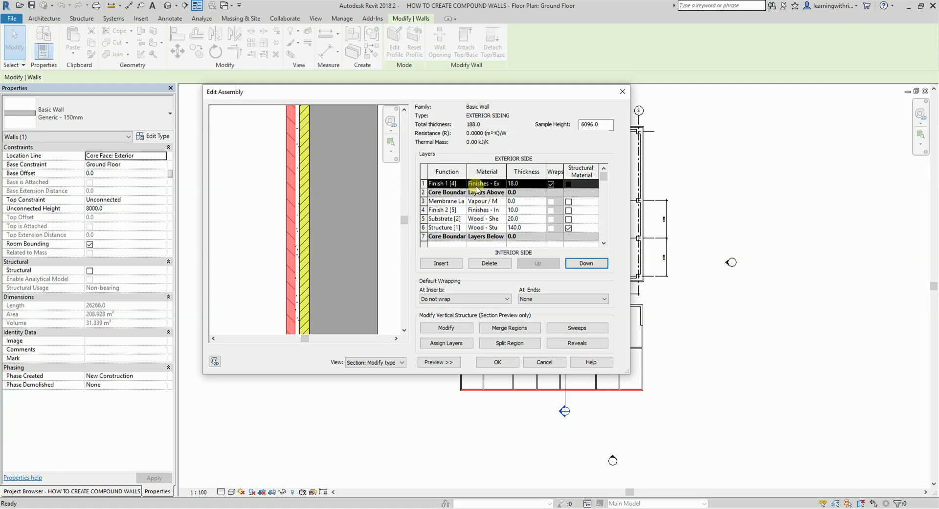
left_click(420, 210)
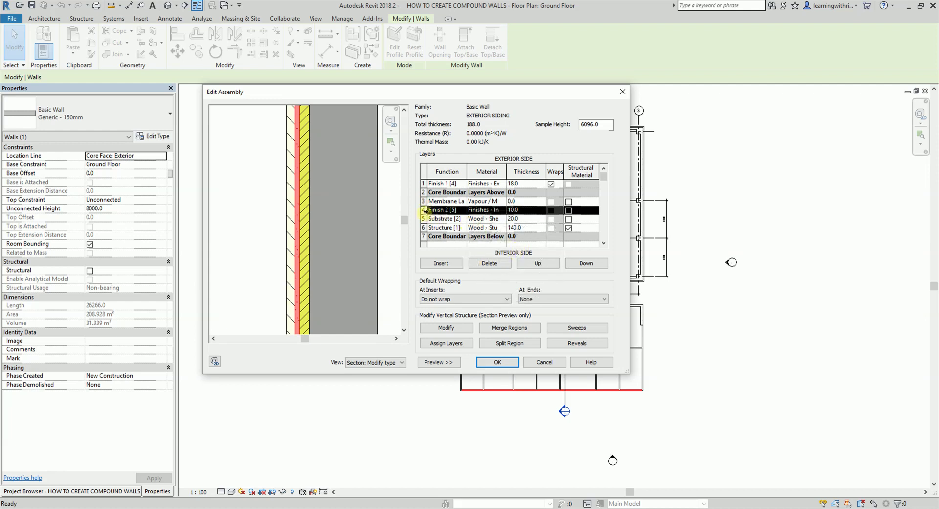
left_click(586, 264)
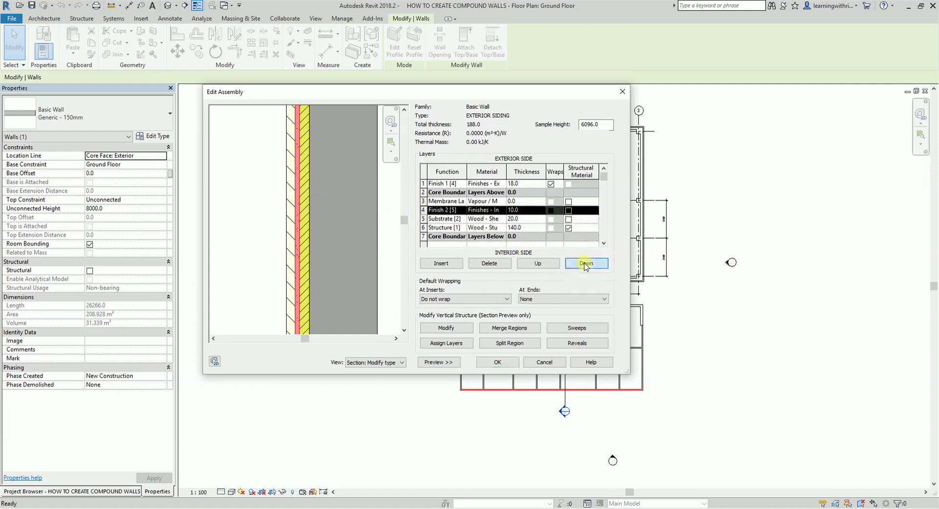
left_click(586, 263)
left_click(586, 263)
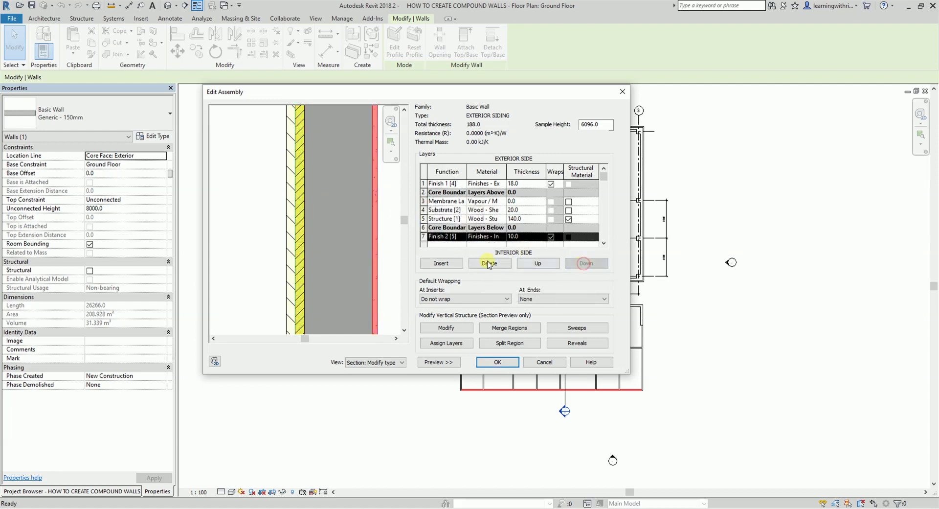
Move the Substrate [2] layer out of the core, directly beneath the Finish 1 [4] layer on the exterior side.
left_click(376, 193)
left_click(422, 210)
left_click(538, 263)
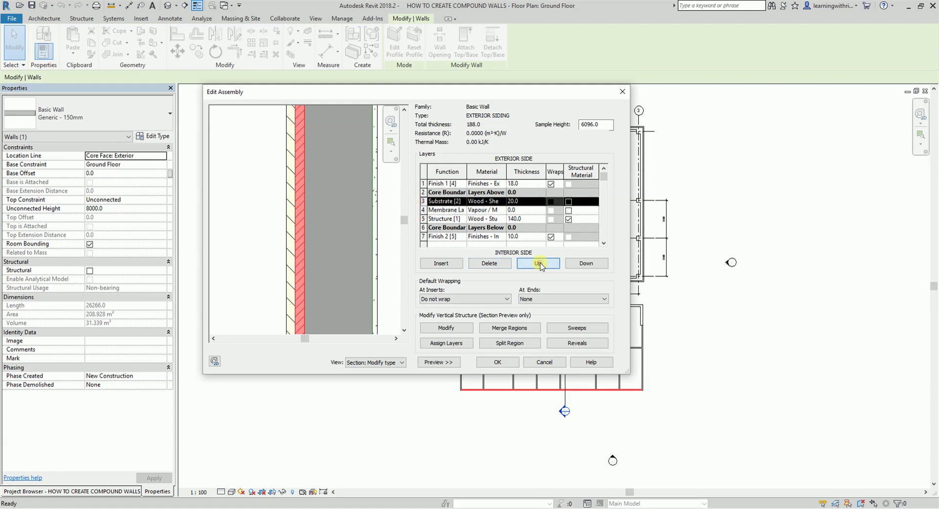
left_click(539, 264)
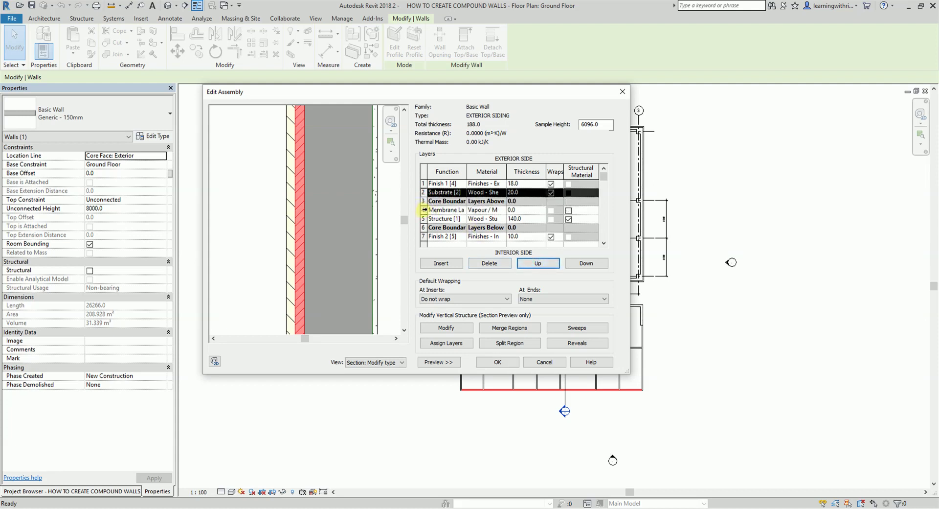
Move the Membrane Layer out of the core and place it between the substrate and the exterior core boundary.
left_click(422, 210)
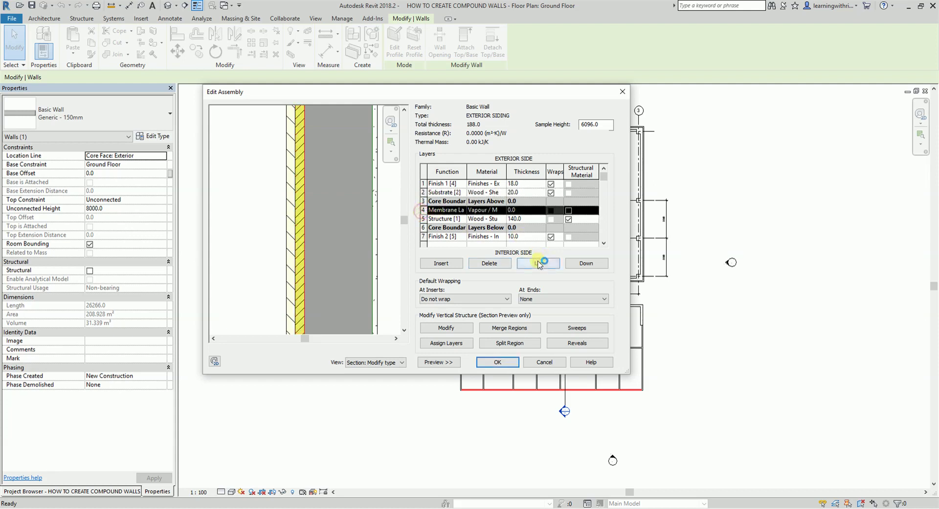
left_click(539, 264)
left_click(538, 263)
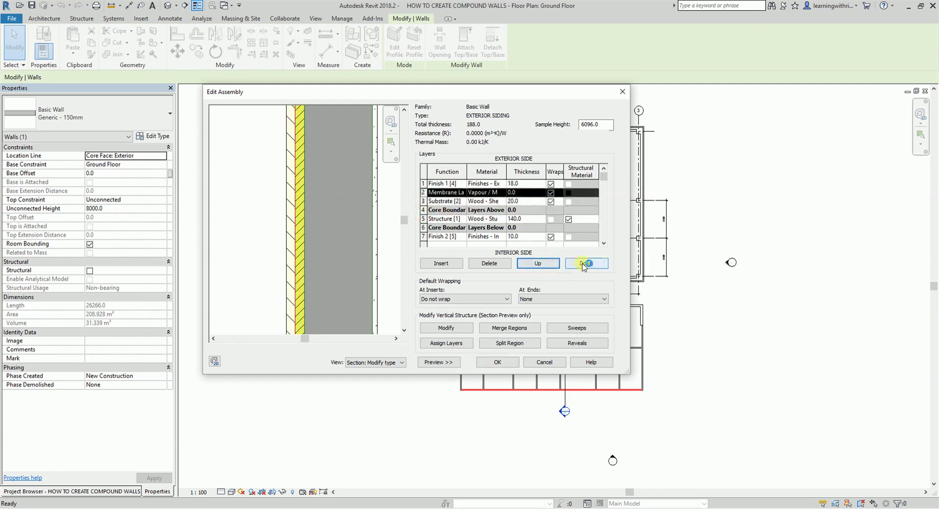
left_click(586, 263)
Accept the layer assembly and the type properties to apply EXTERIOR SIDING to the selected wall, and dismiss the warning.
left_click(435, 244)
left_click(423, 183)
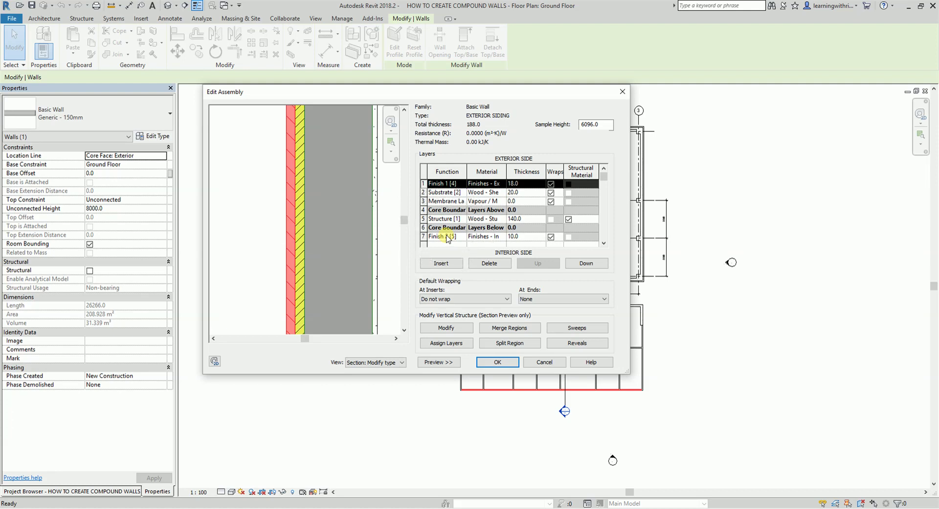
left_click_drag(478, 92, 332, 69)
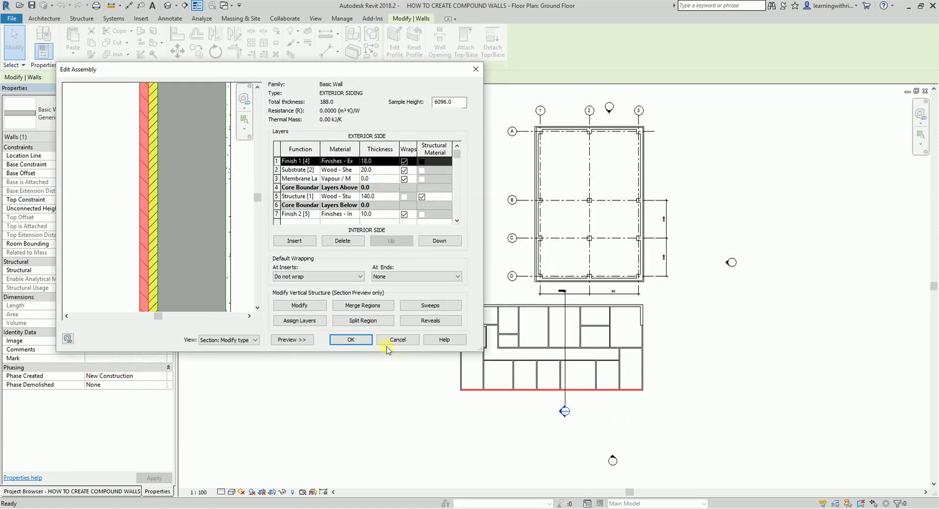
left_click(362, 340)
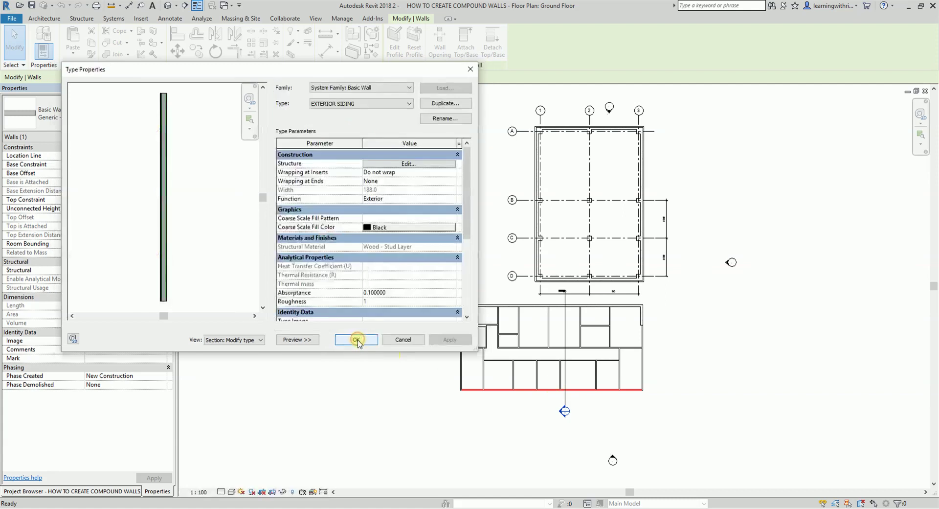
left_click(361, 341)
left_click(360, 341)
left_click(508, 293)
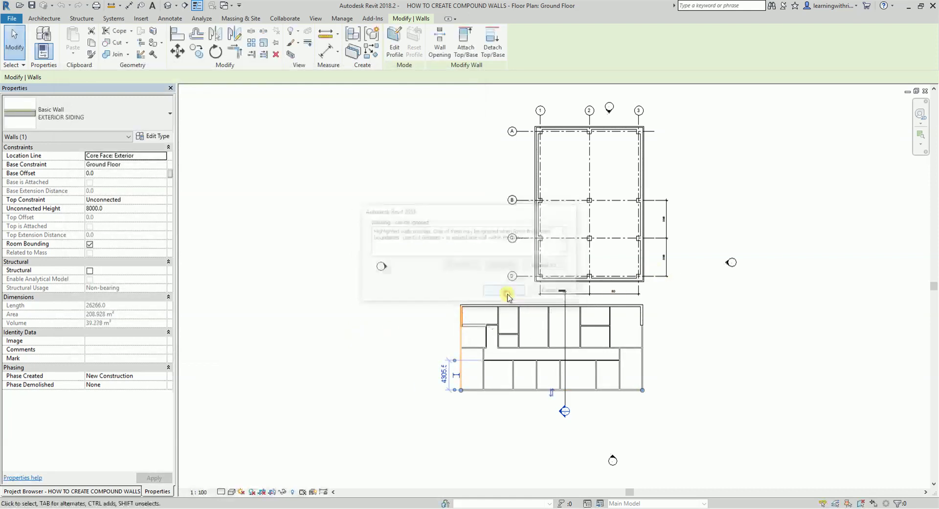
Open the default 3D view and set its visual style to Realistic to show the siding wall's material.
scroll(498, 431, "down", 3)
scroll(499, 431, "up", 5)
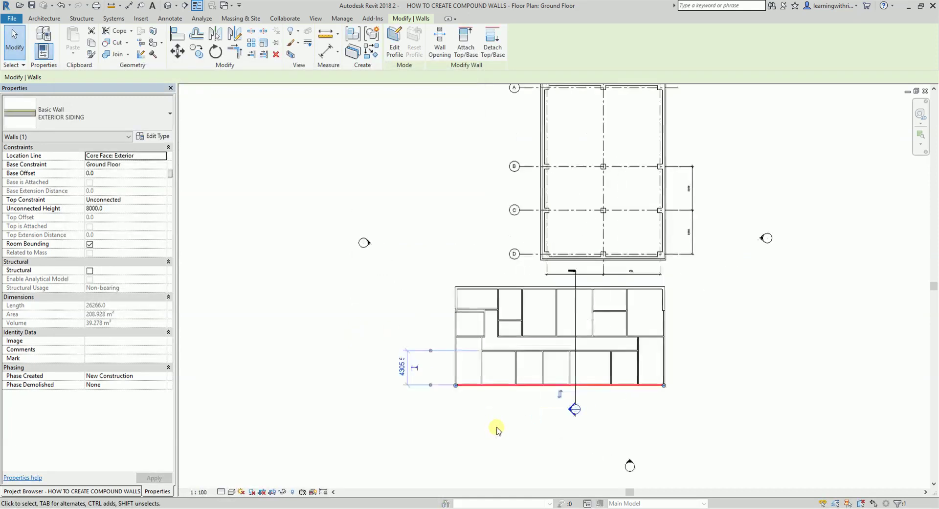
left_click(430, 381)
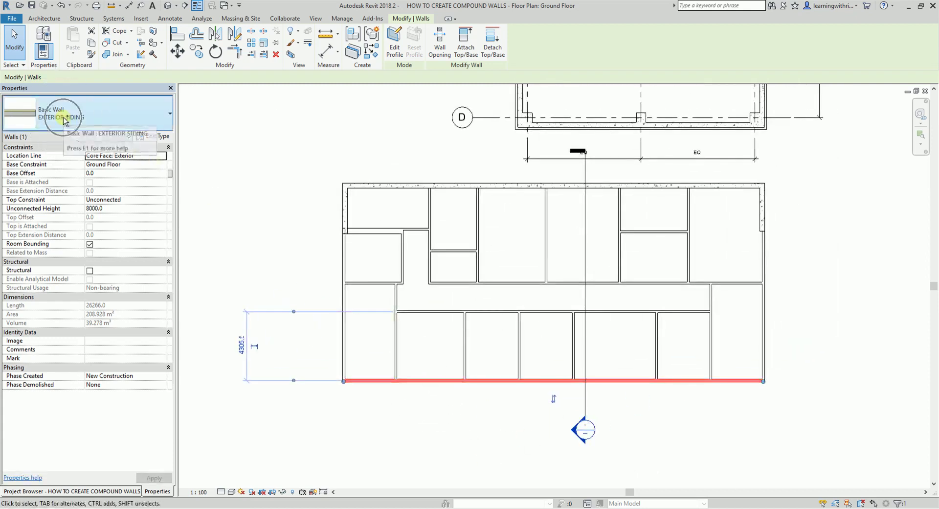
left_click(168, 6)
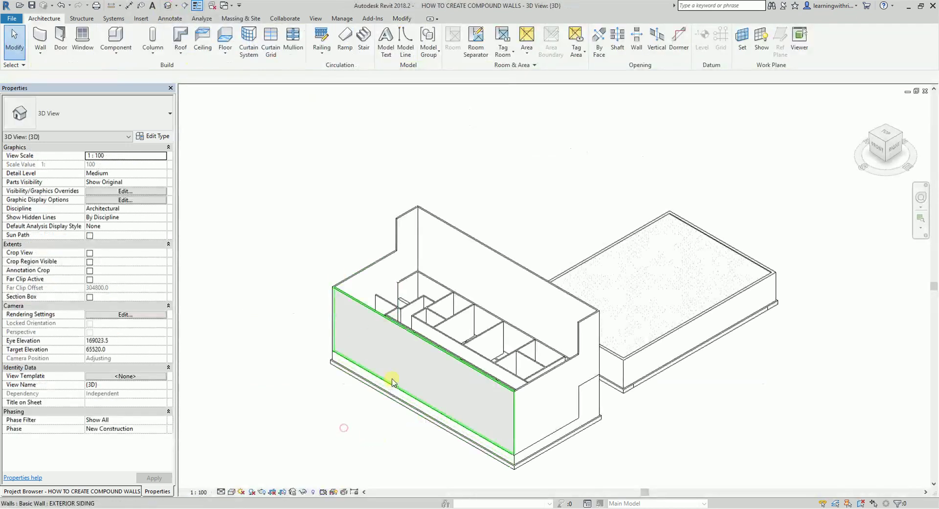
scroll(387, 380, "up", 4)
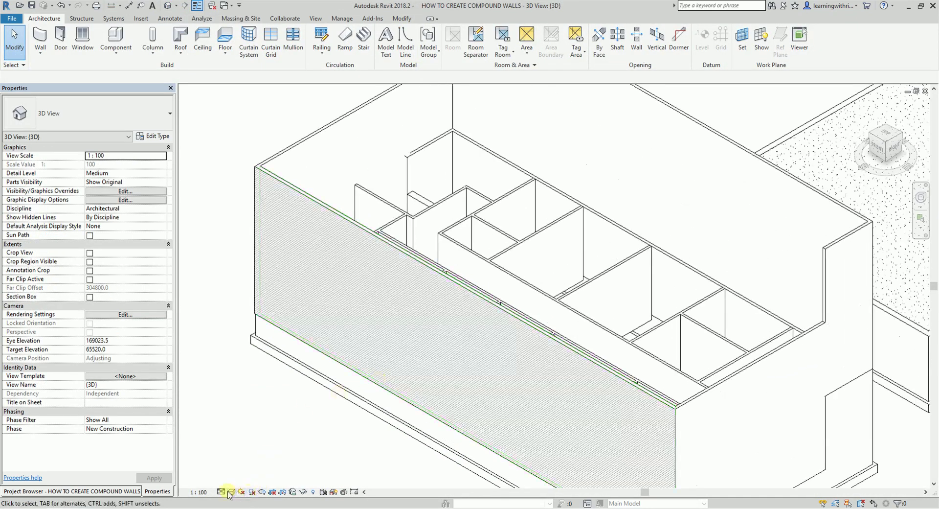
left_click(230, 492)
left_click(249, 474)
scroll(324, 390, "down", 3)
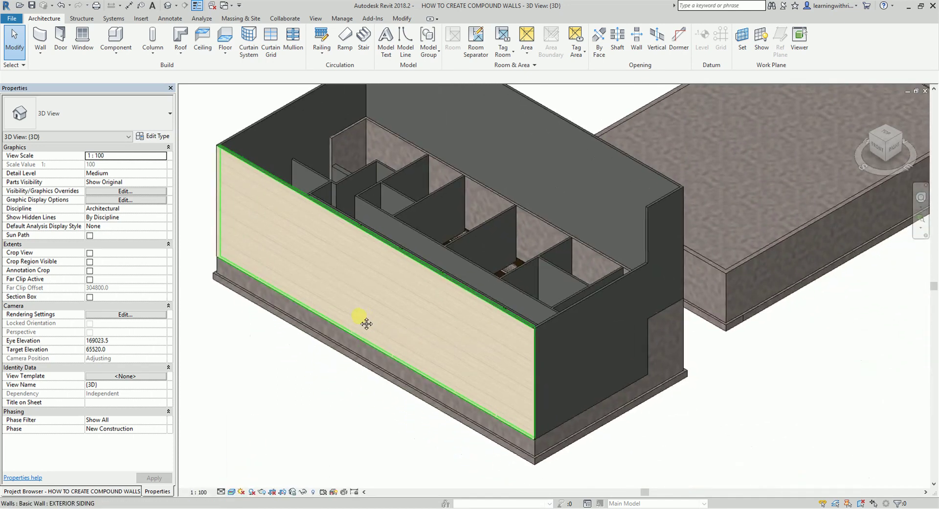
scroll(367, 323, "down", 2)
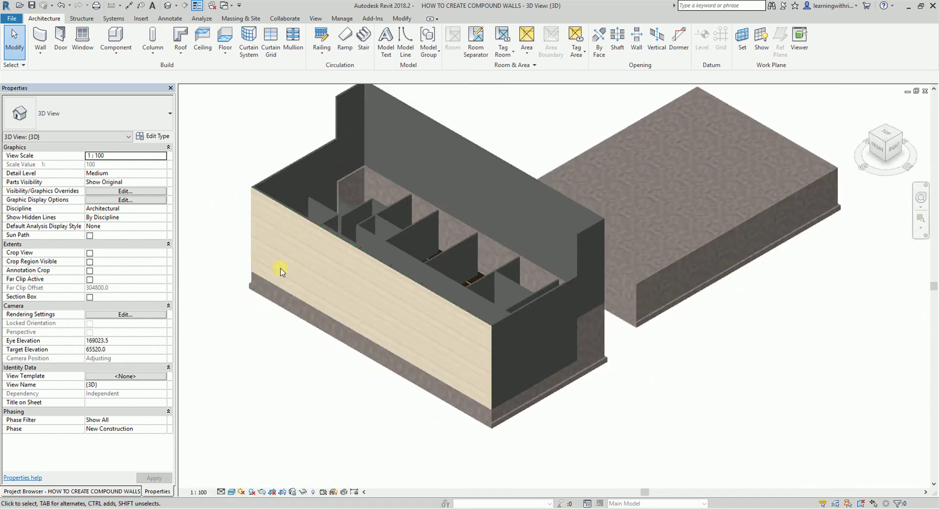
Check which wall types are assigned to the adjoining end wall and the long siding wall.
left_click(288, 172)
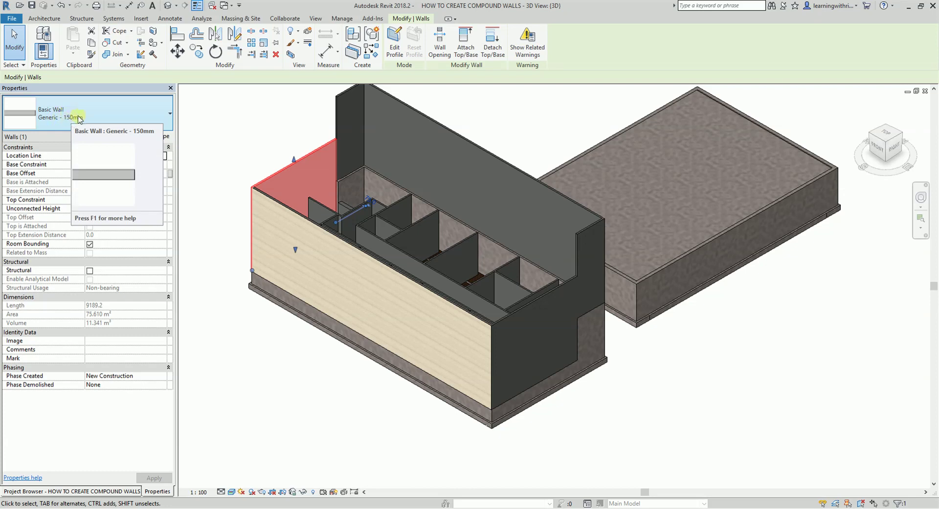
left_click(290, 213)
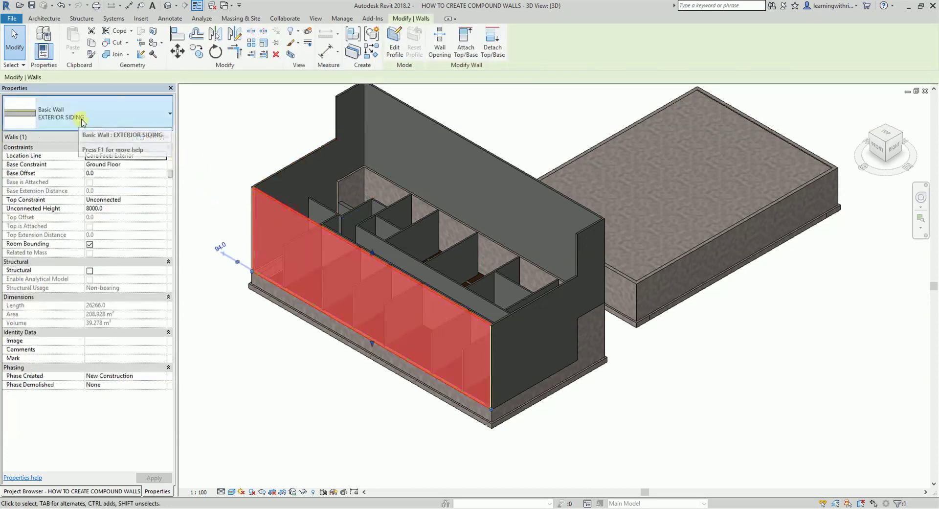
left_click(276, 131)
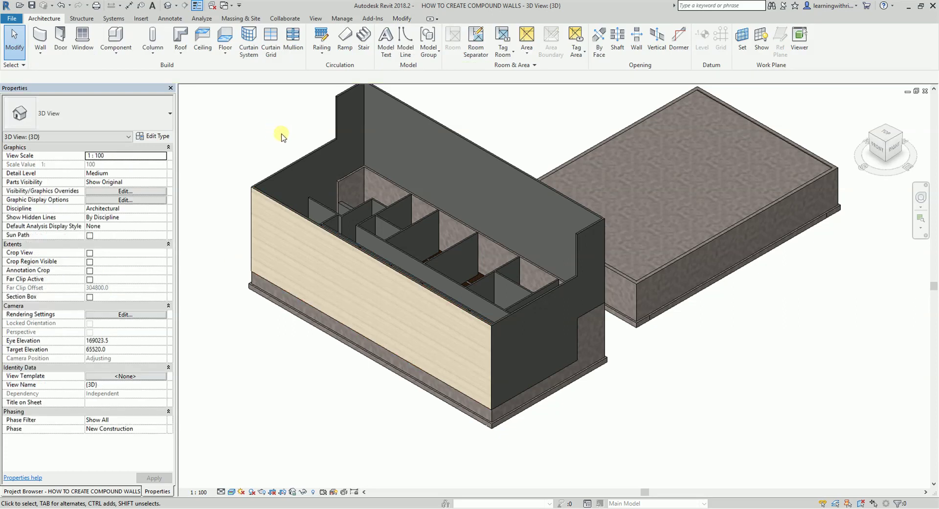
left_click(286, 171)
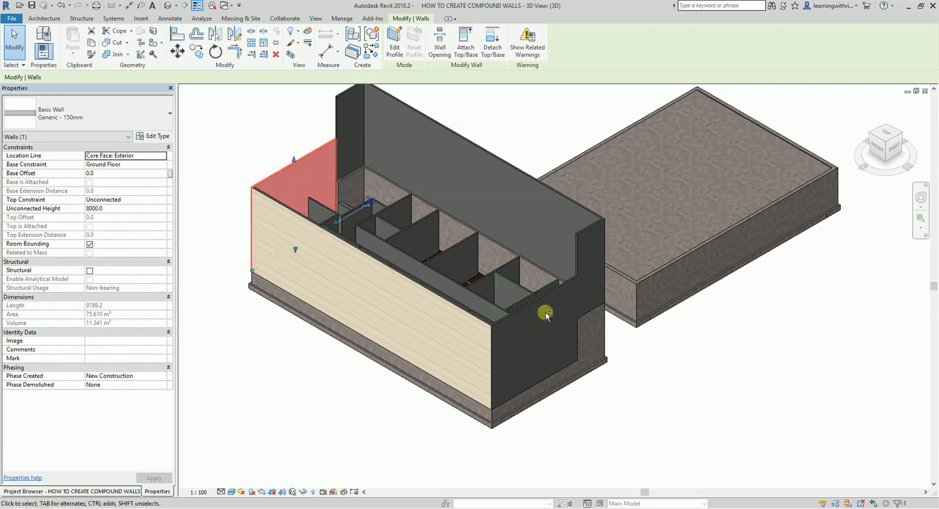
left_click(521, 313, "ctrl")
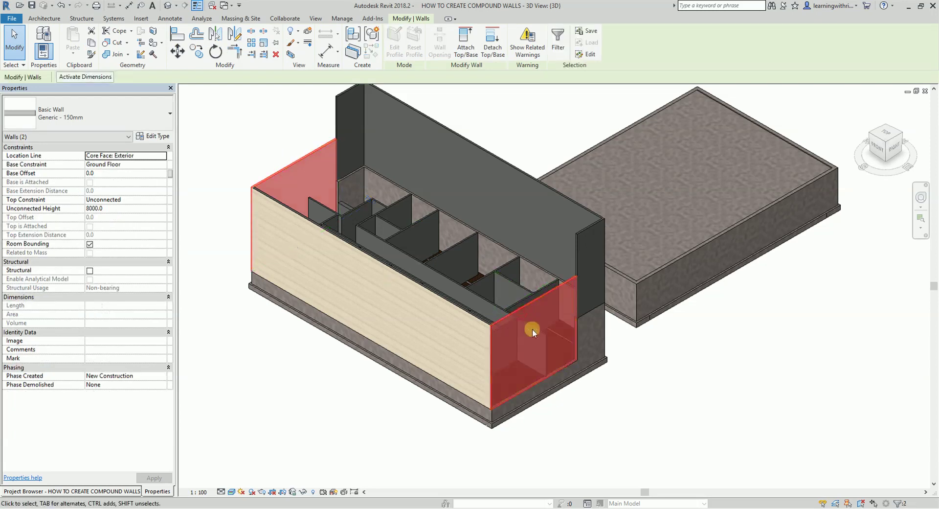
left_click(150, 116)
left_click_drag(168, 251, 168, 200)
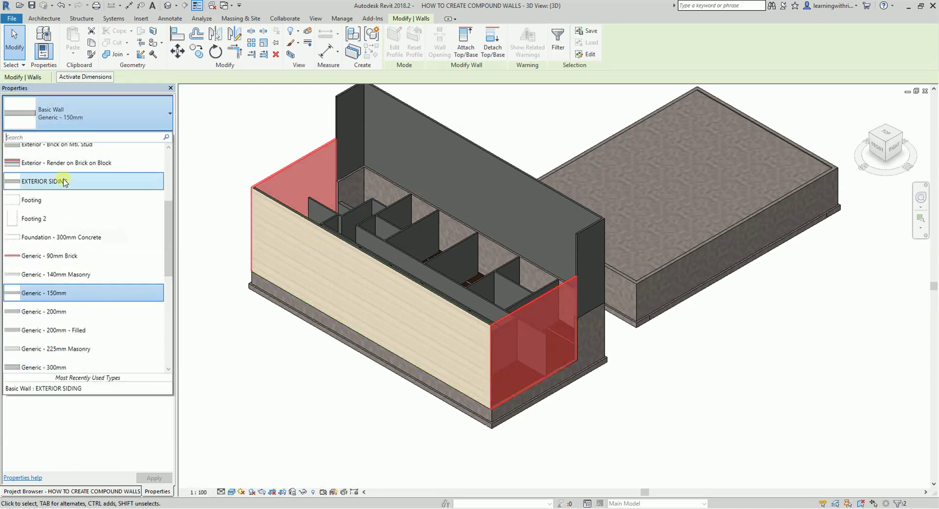
left_click(245, 144)
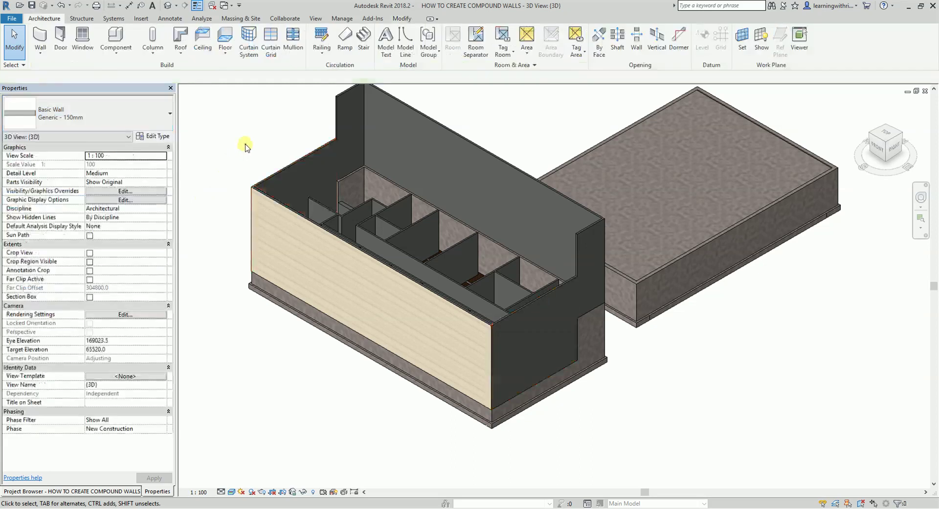
left_click(278, 173)
right_click(279, 173)
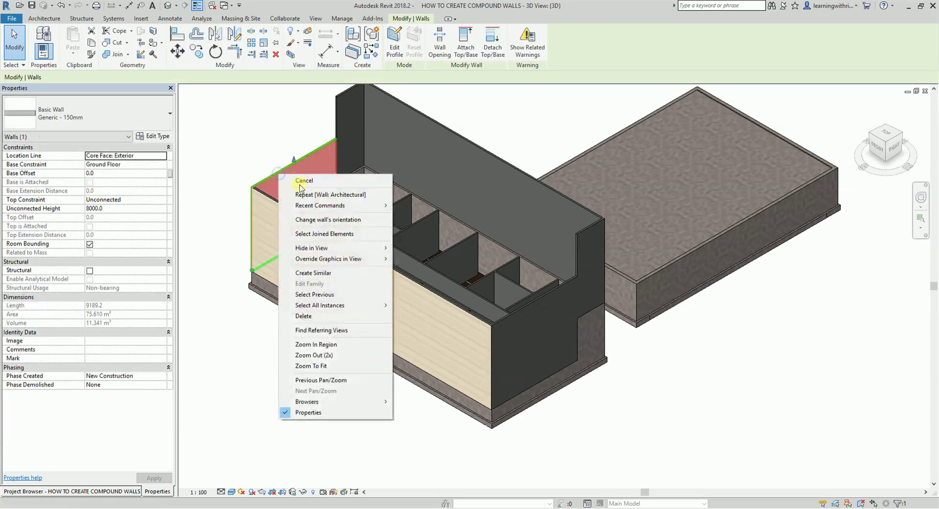
mouse_move(345, 306)
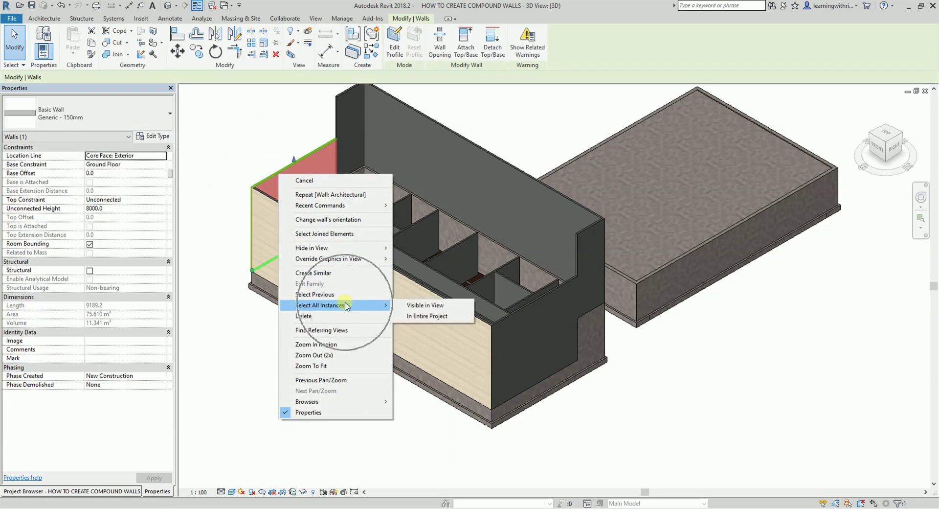
left_click(417, 305)
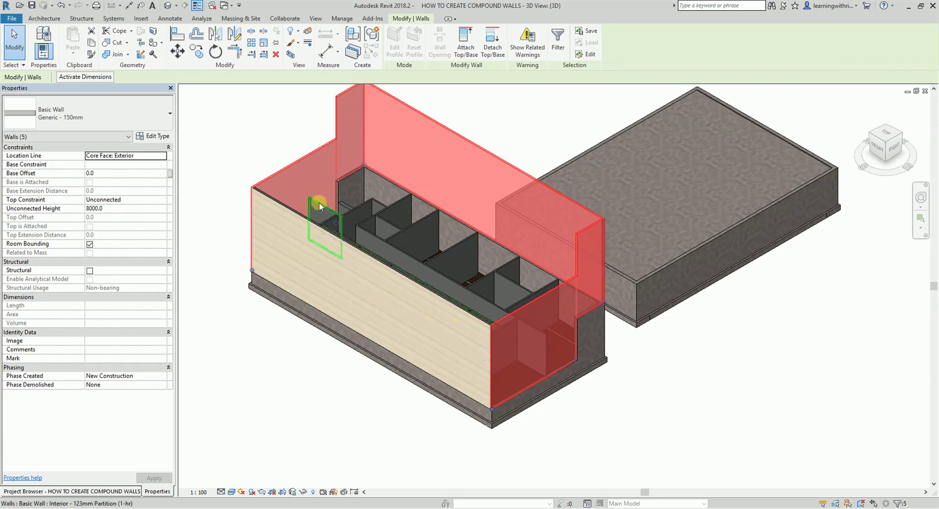
left_click(160, 112)
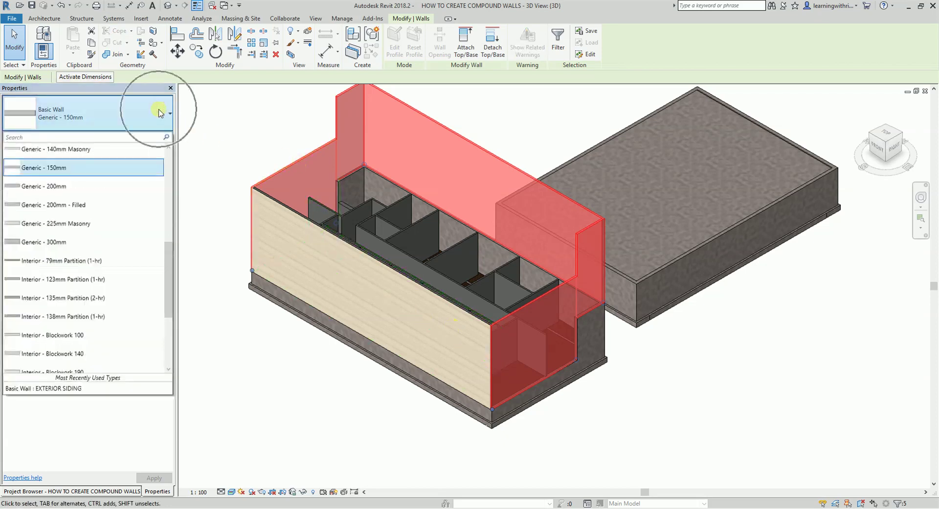
left_click_drag(169, 251, 135, 203)
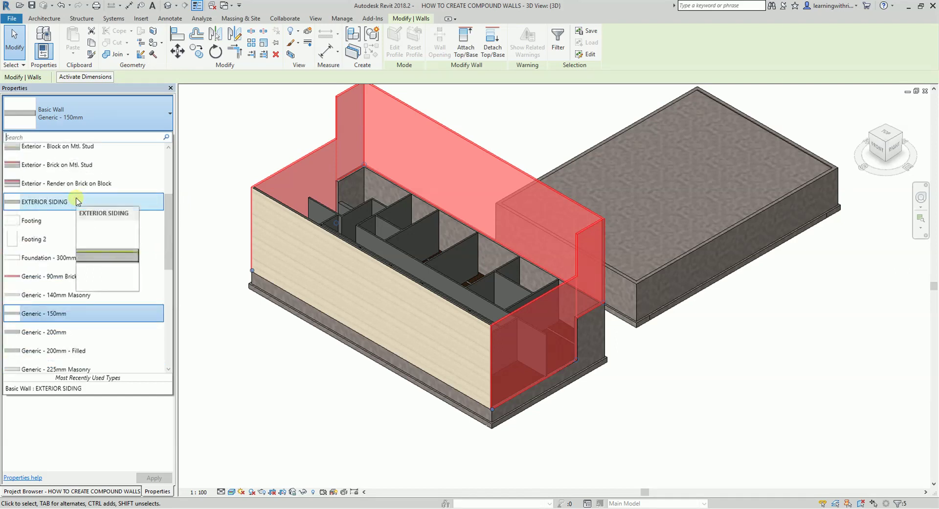
left_click(233, 141)
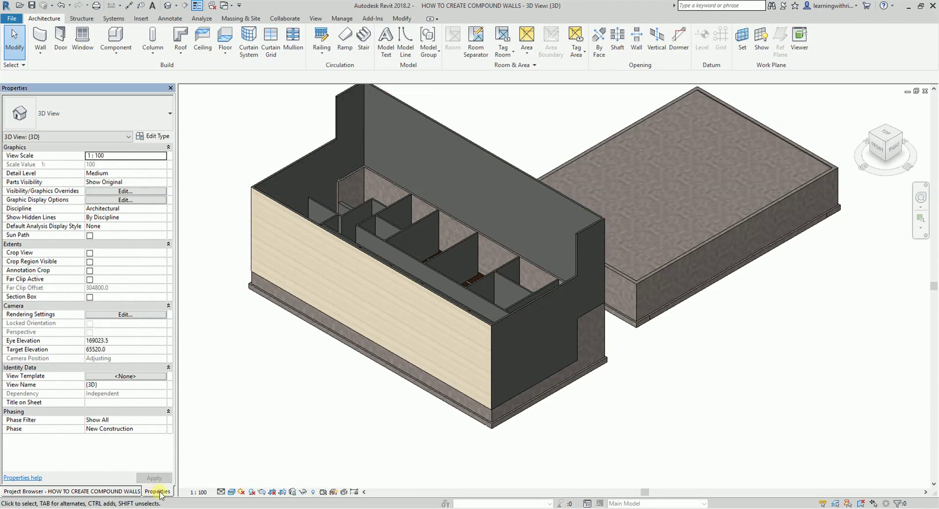
Find the Generic - 150mm basic wall type in the project's families and select all its instances visible in the view.
left_click(123, 491)
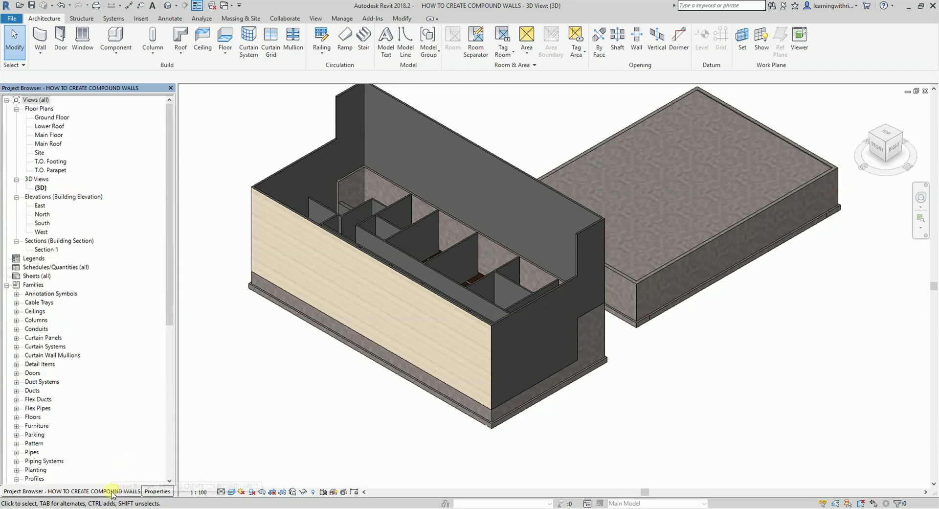
left_click_drag(164, 234, 153, 381)
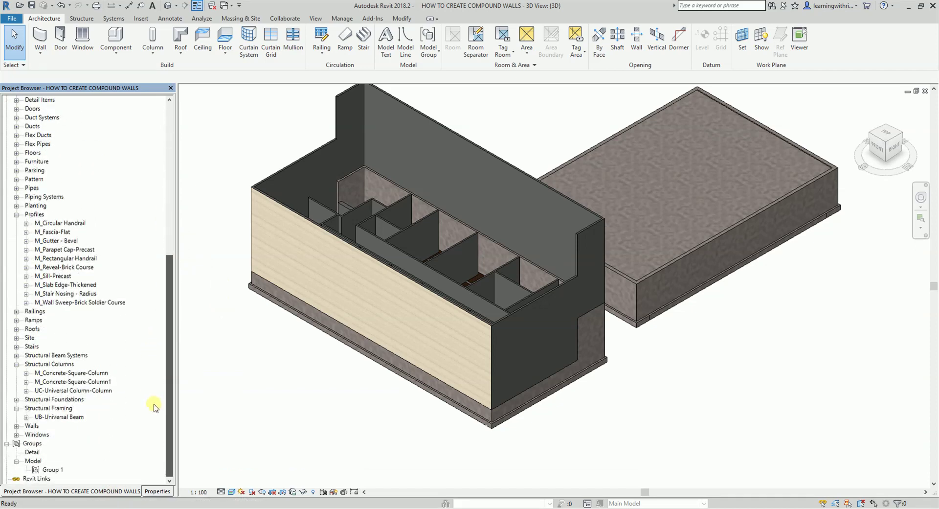
left_click(16, 426)
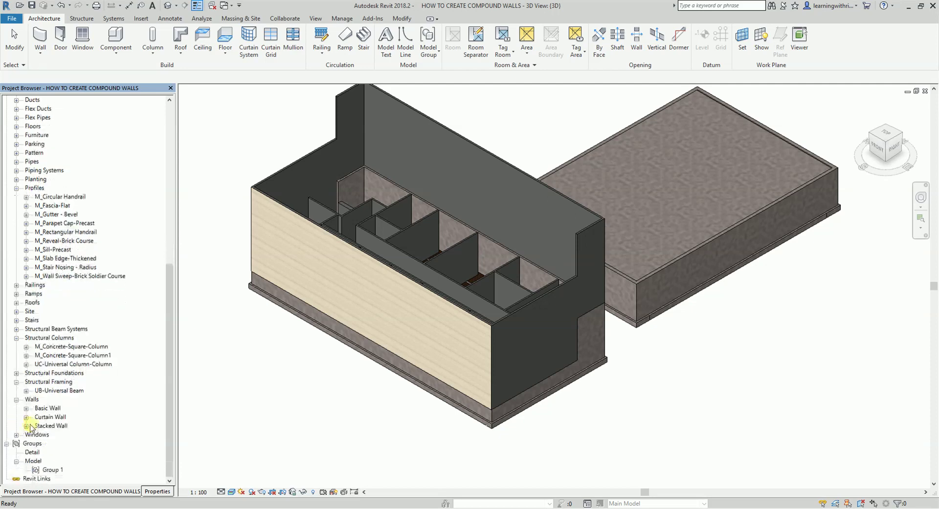
left_click(26, 408)
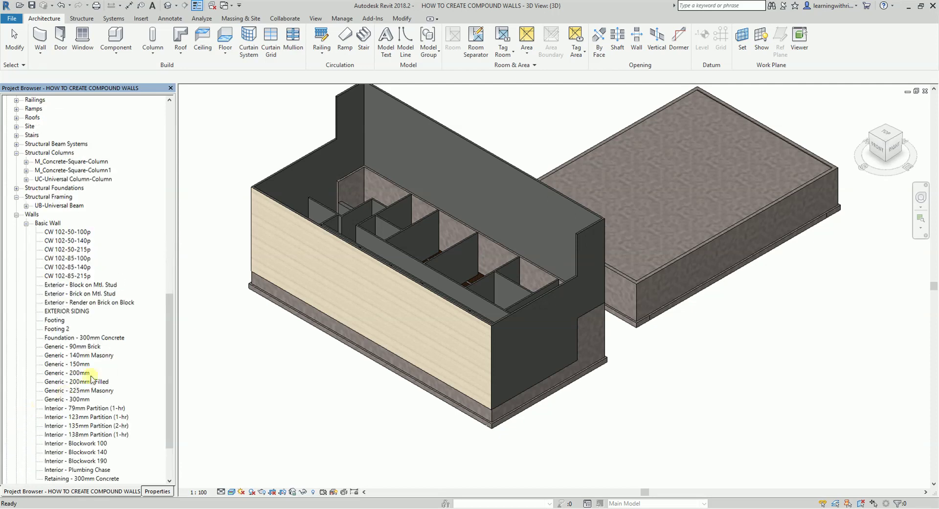
scroll(92, 378, "down", 1)
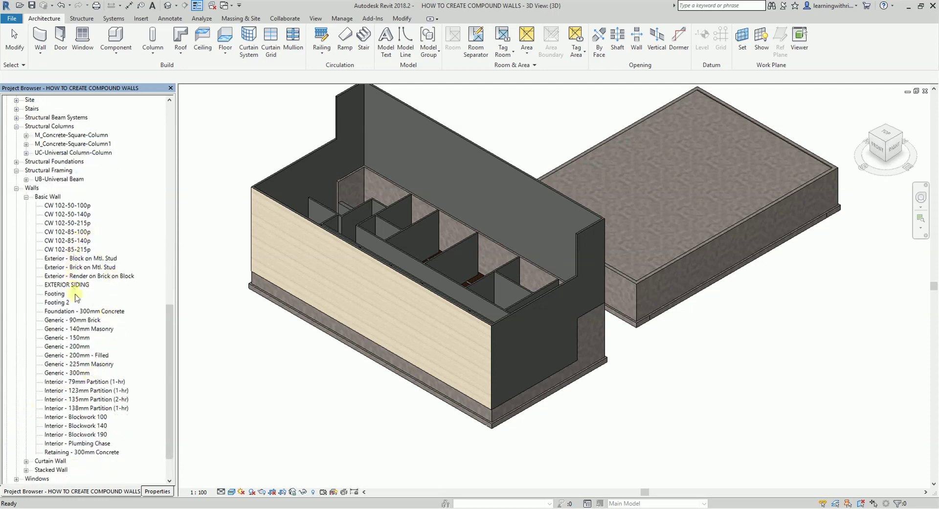
left_click(77, 338)
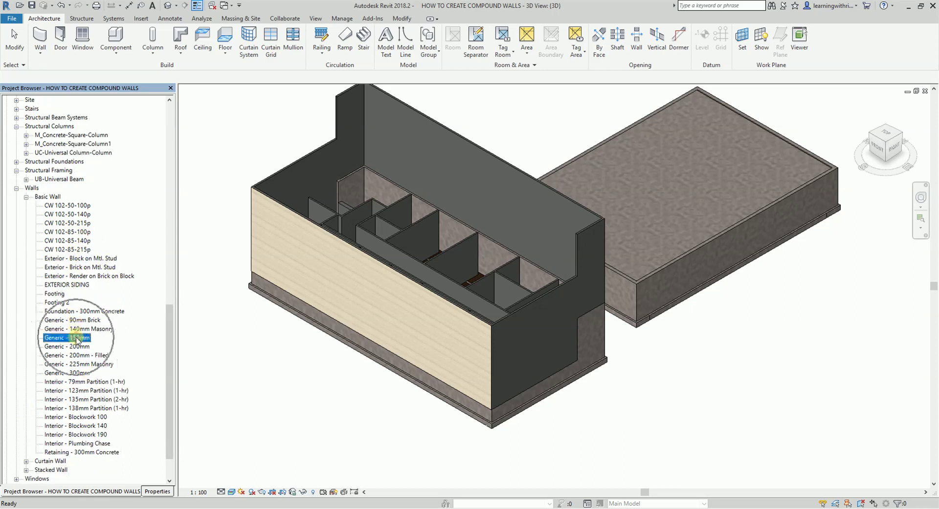
right_click(77, 337)
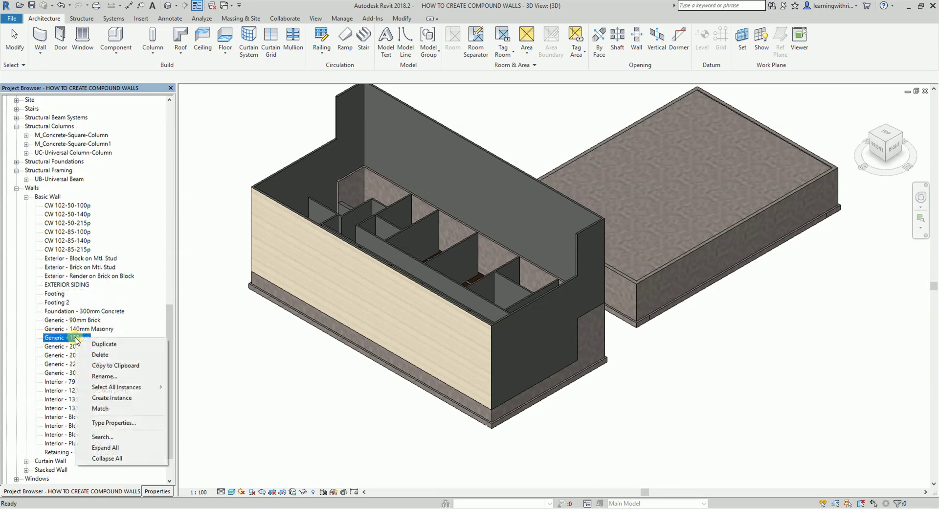
mouse_move(124, 389)
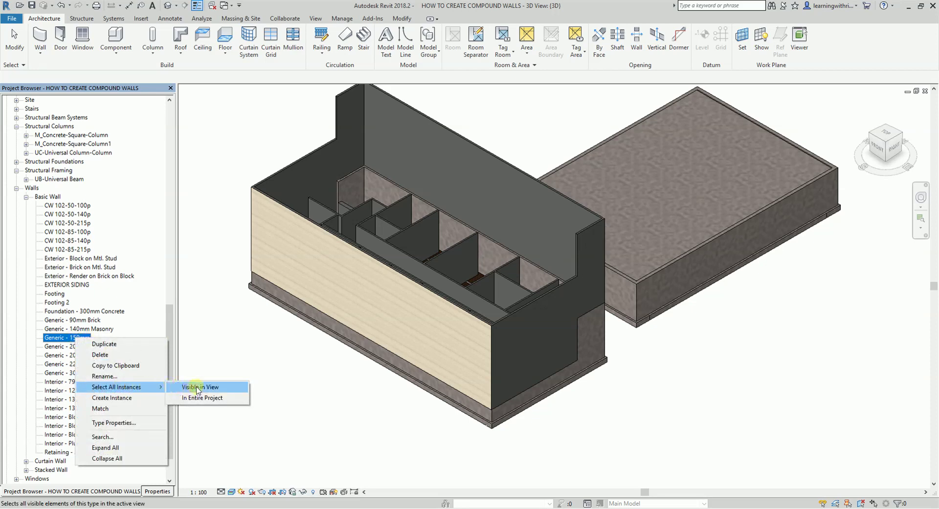
left_click(198, 388)
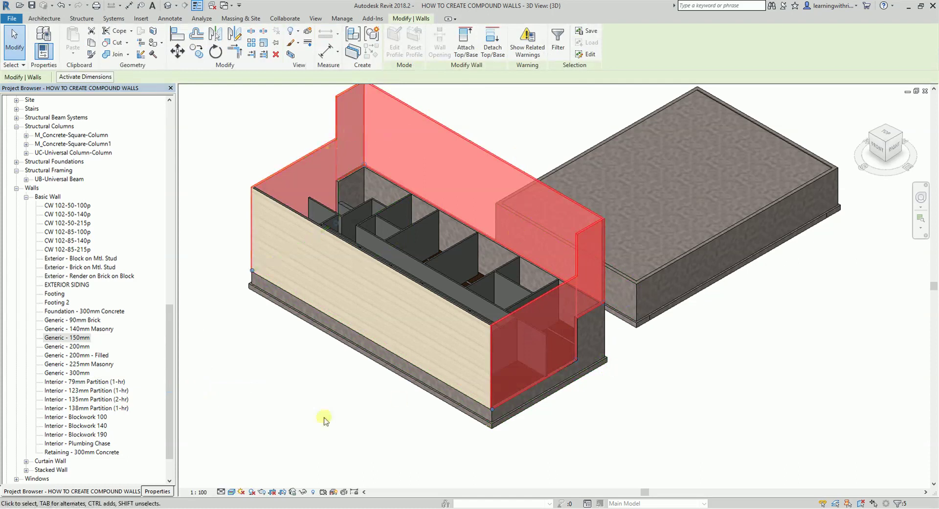
Change the selected Generic - 150mm walls to the EXTERIOR SIDING type and inspect the result from a higher viewpoint.
left_click(159, 491)
left_click(154, 112)
scroll(147, 205, "up", 5)
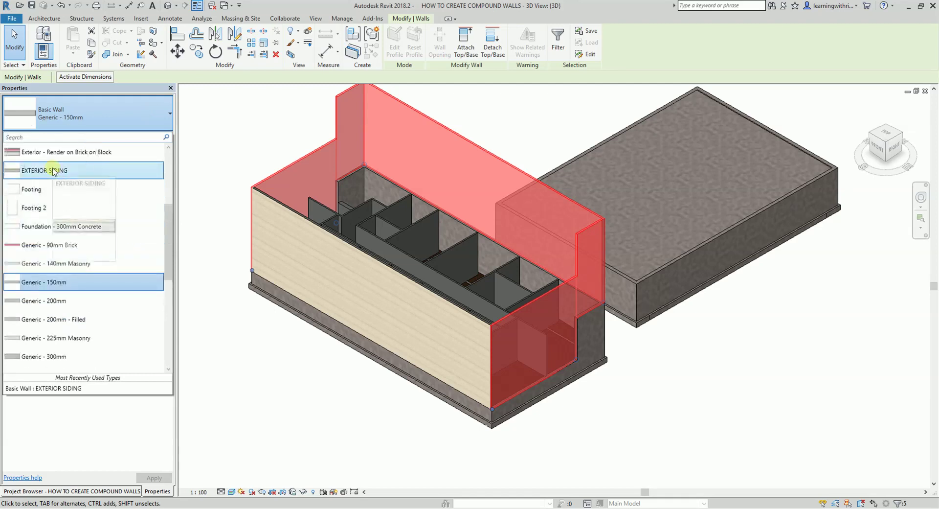
left_click(54, 170)
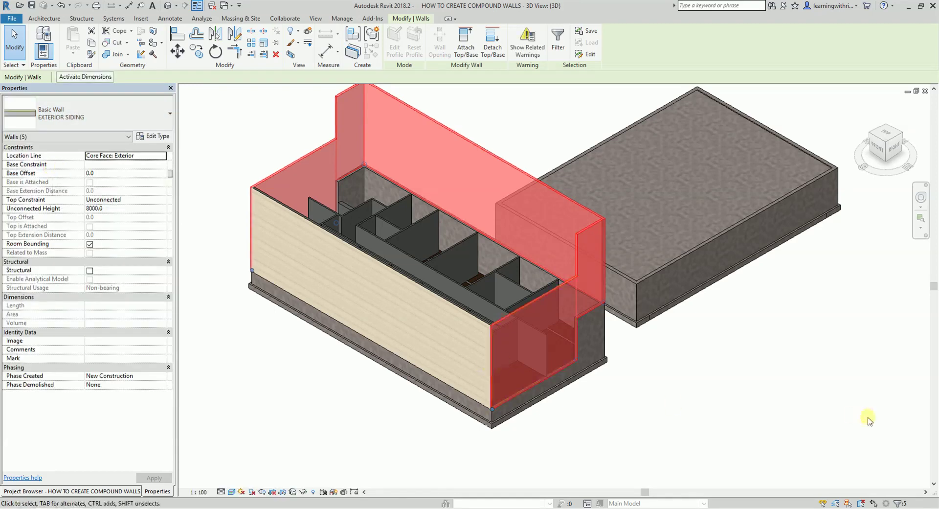
left_click(854, 417)
middle_click_drag(704, 390, 719, 421, "shift")
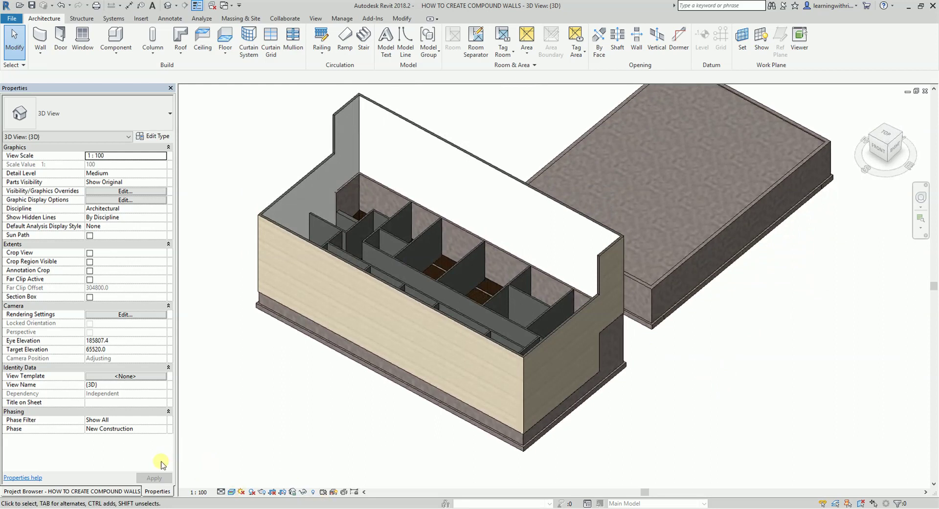
Open the Section 1 view and check the type assigned to the exterior wall standing above the Main Floor level.
left_click(128, 490)
left_click_drag(175, 316, 202, 110)
double_click(45, 250)
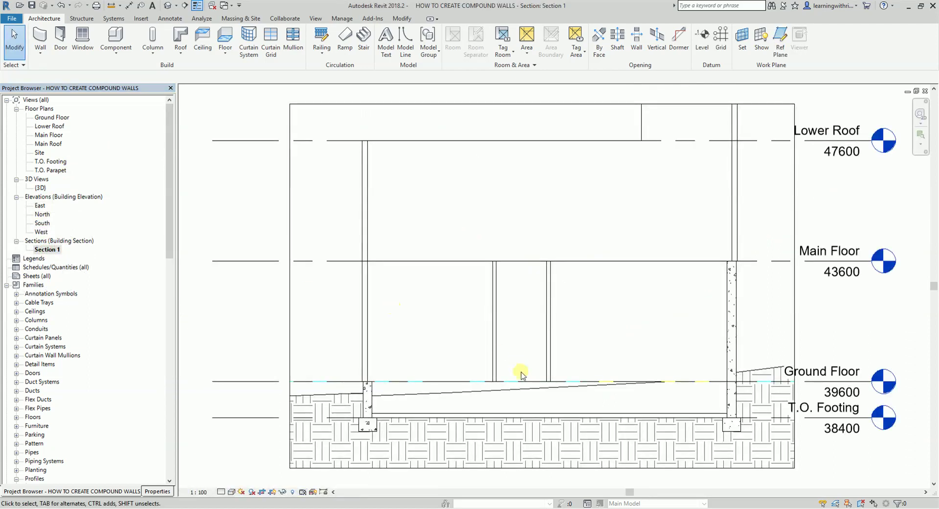
scroll(434, 316, "up", 1)
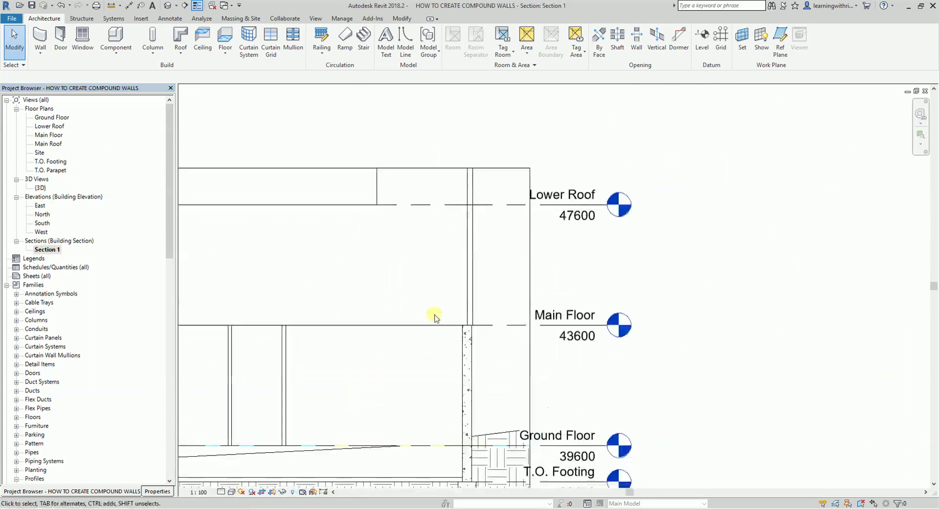
scroll(475, 284, "up", 2)
left_click(473, 289)
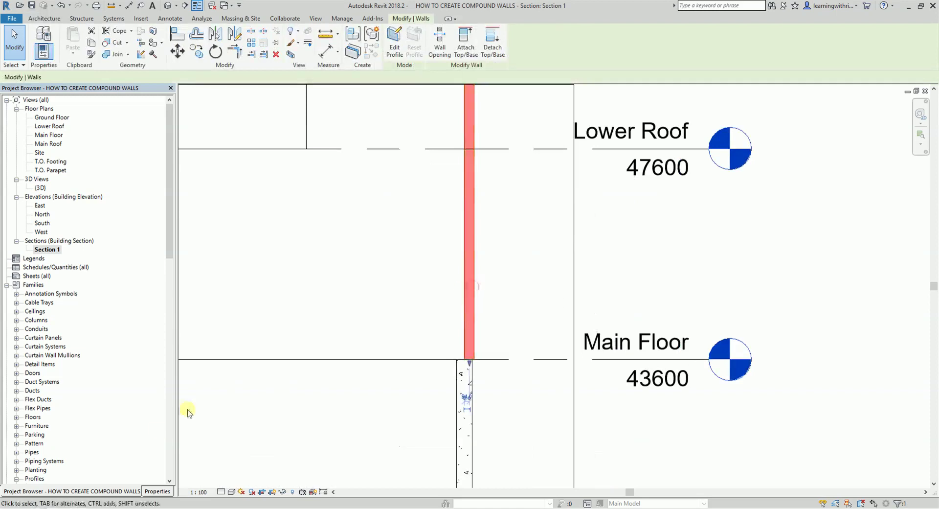
left_click(158, 491)
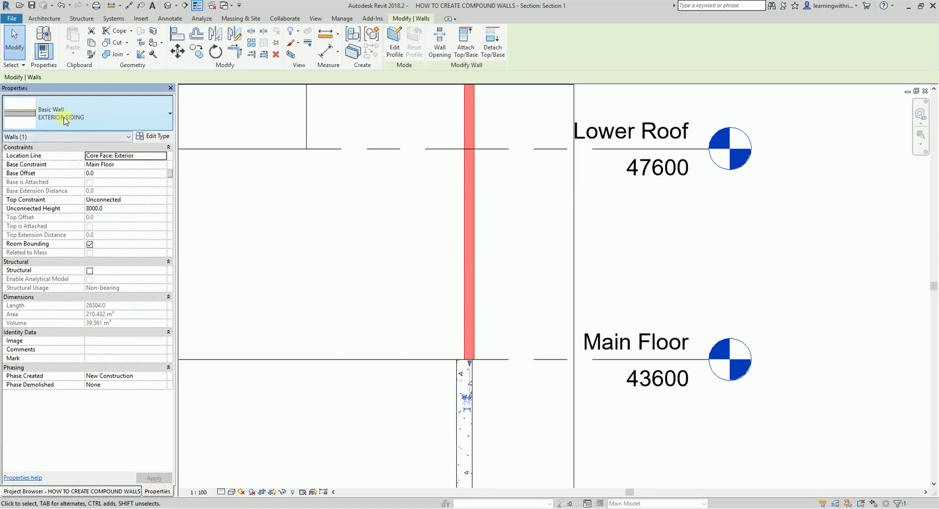
left_click(506, 416)
Examine how the siding wall's exterior face meets the concrete foundation wall at the Main Floor level.
scroll(481, 366, "up", 2)
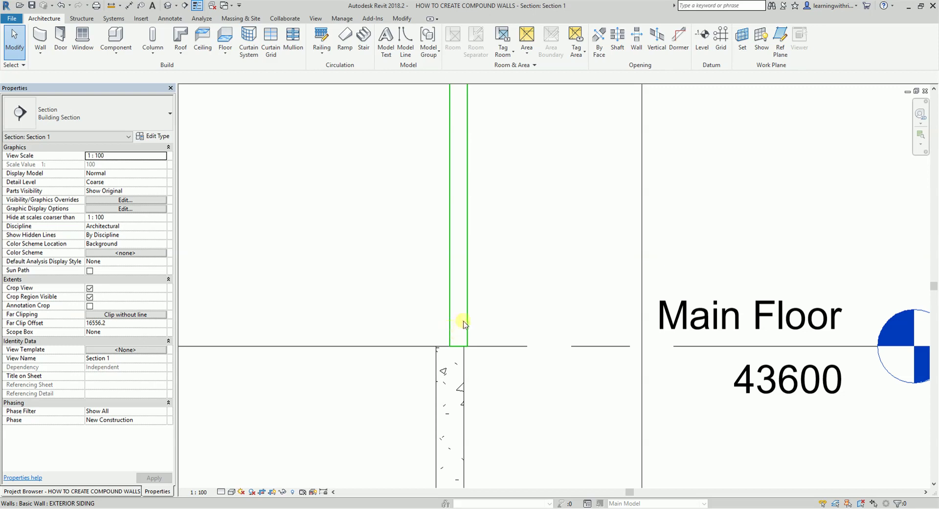
scroll(464, 324, "up", 1)
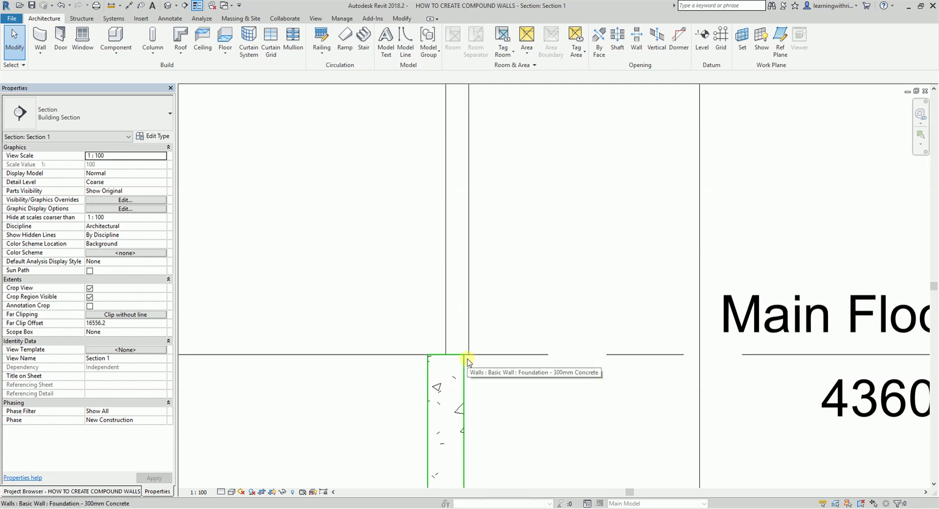
scroll(468, 363, "down", 3)
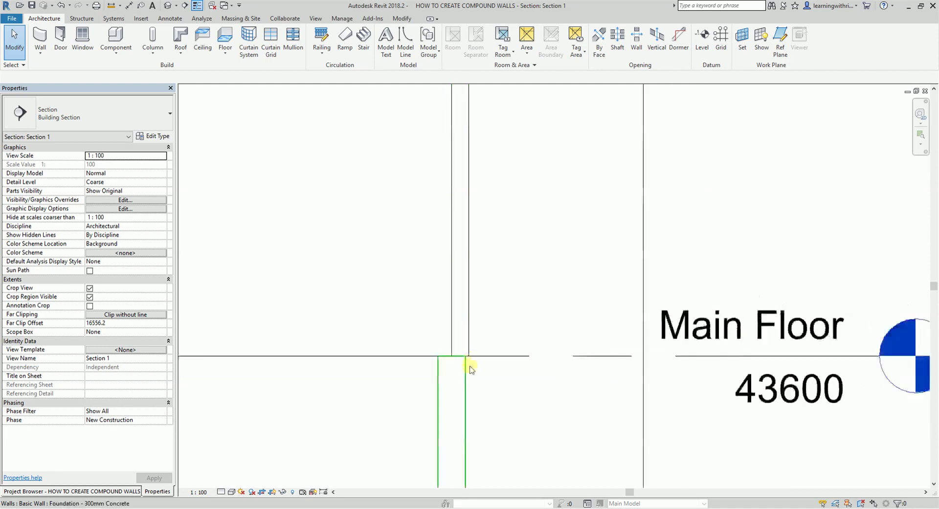
scroll(468, 373, "down", 2)
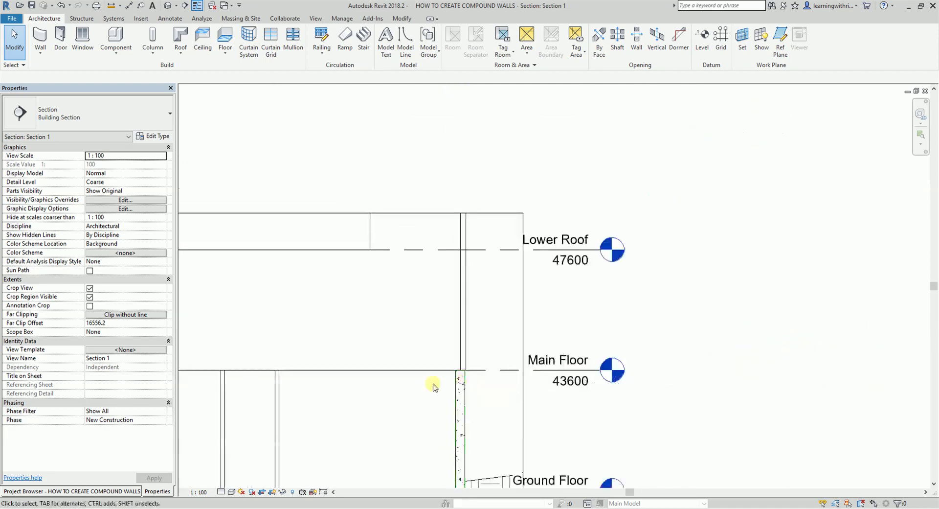
Open the Ground Floor plan at the building's exterior wall corner and set its visual style to Shaded.
left_click(128, 491)
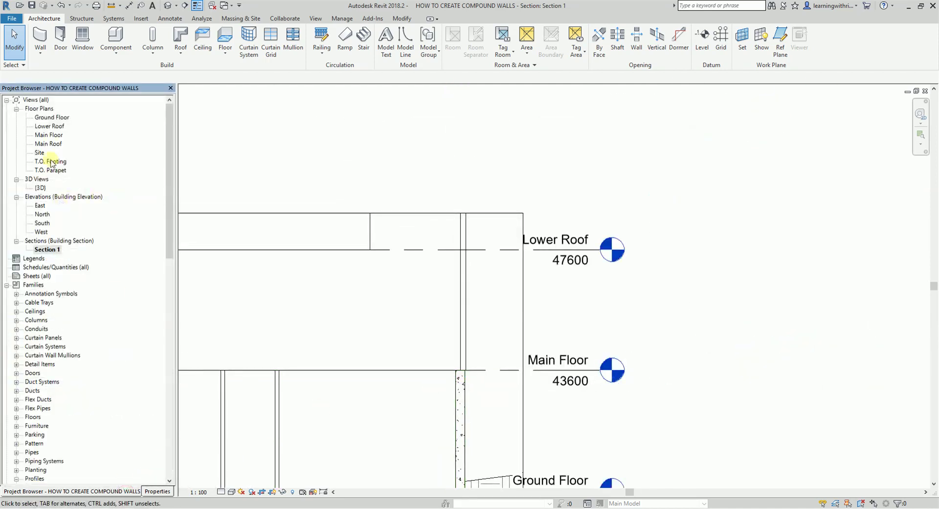
double_click(49, 118)
scroll(348, 393, "up", 3)
scroll(345, 393, "up", 4)
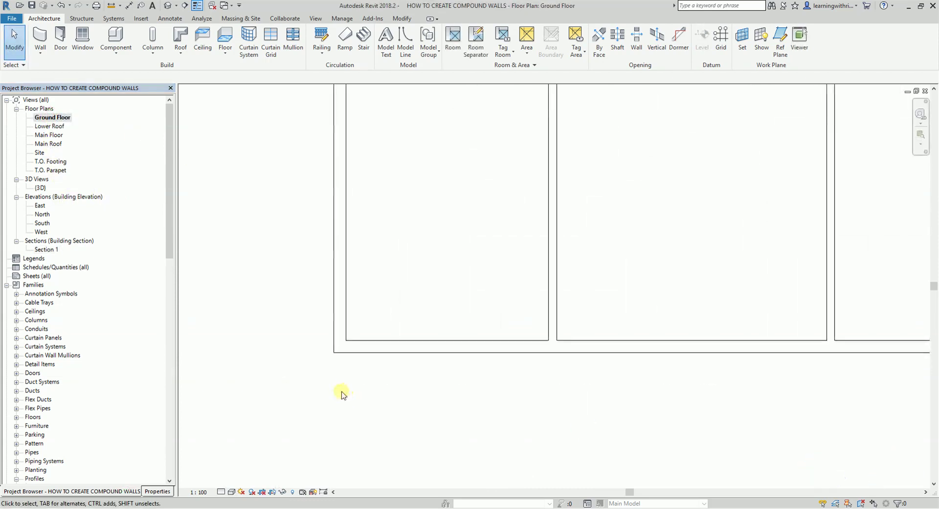
left_click(232, 492)
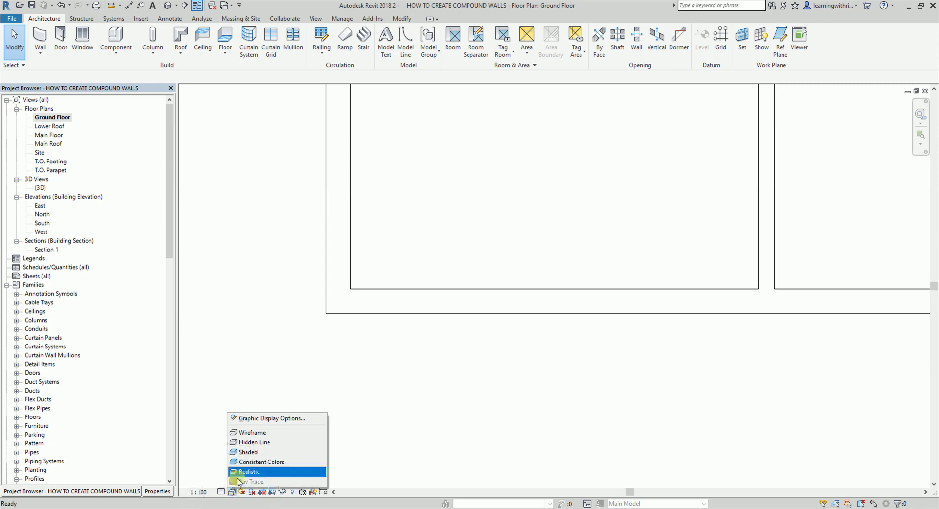
left_click(245, 452)
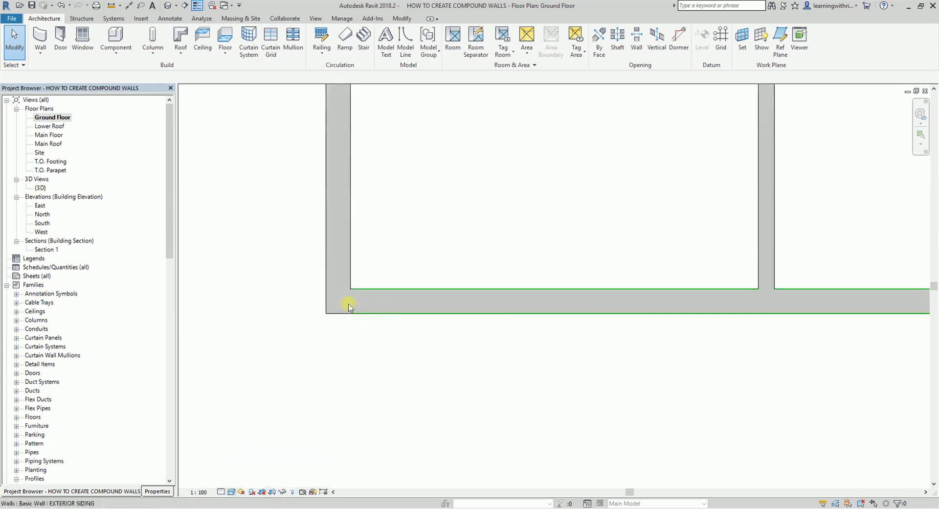
Set the Ground Floor plan's detail level to Fine to show the compound wall layers at the corner.
left_click(222, 491)
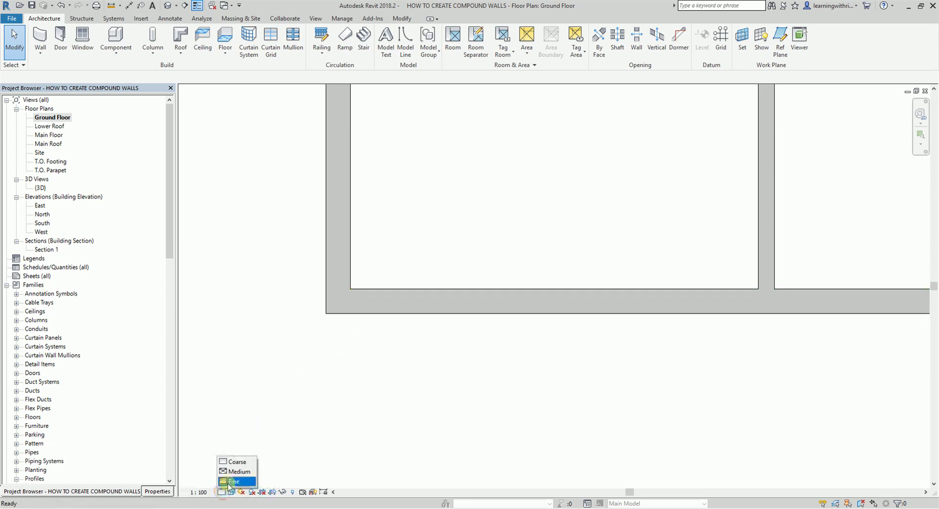
left_click(231, 482)
scroll(377, 379, "up", 5)
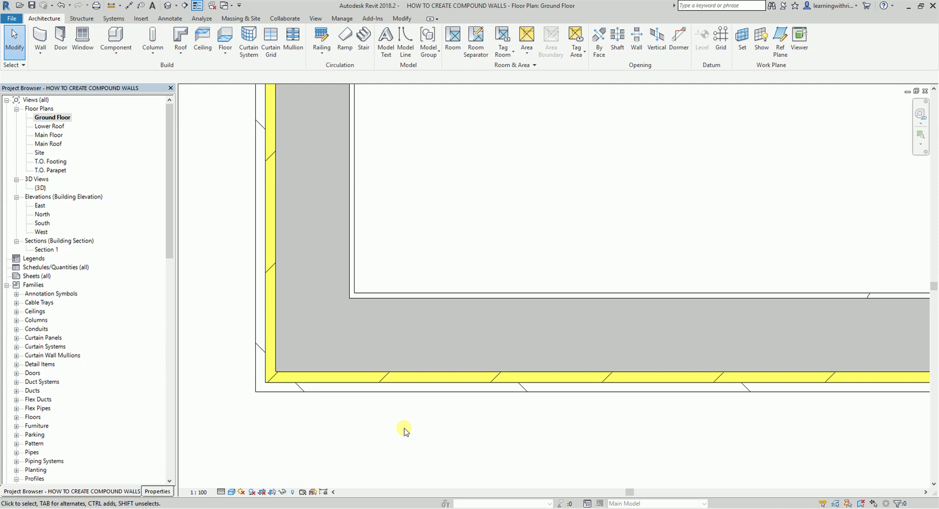
Return to the default 3D view and review the siding on the building's exterior walls.
left_click(165, 7)
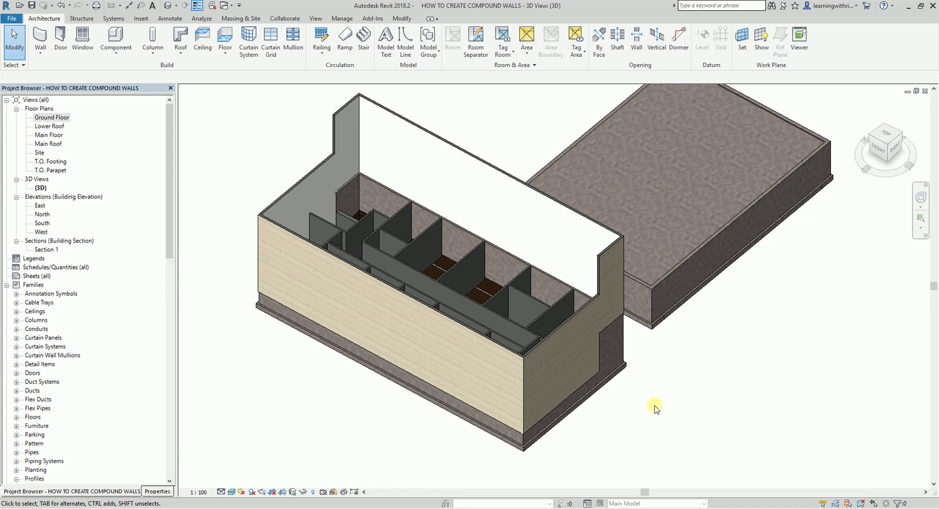
middle_click_drag(688, 369, 665, 419)
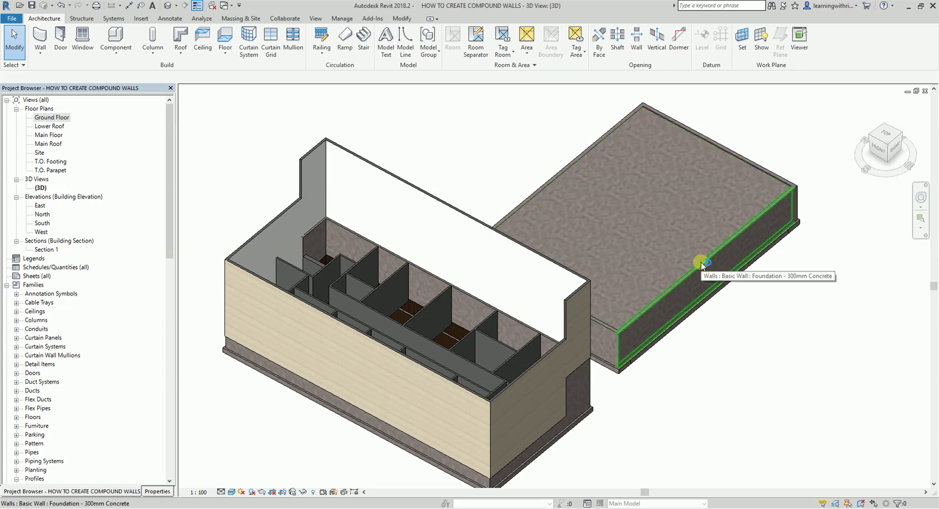
middle_click_drag(777, 352, 795, 345)
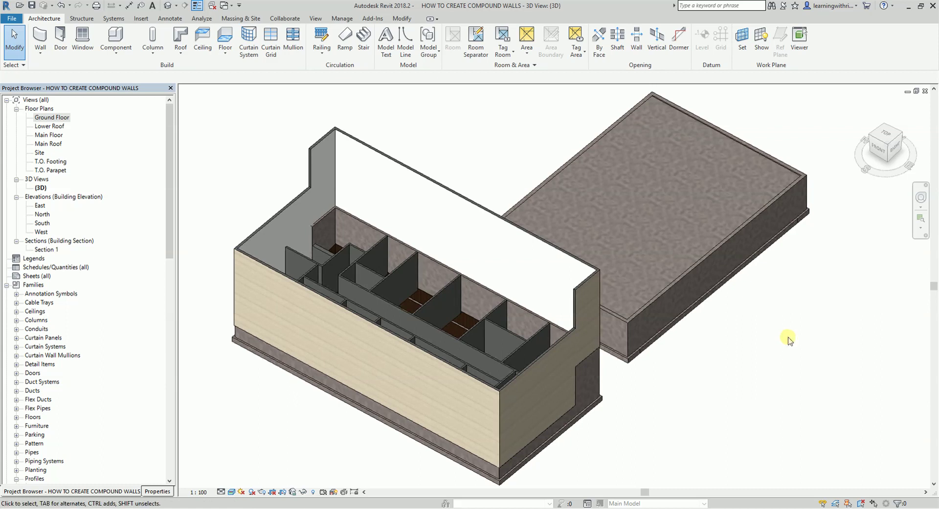